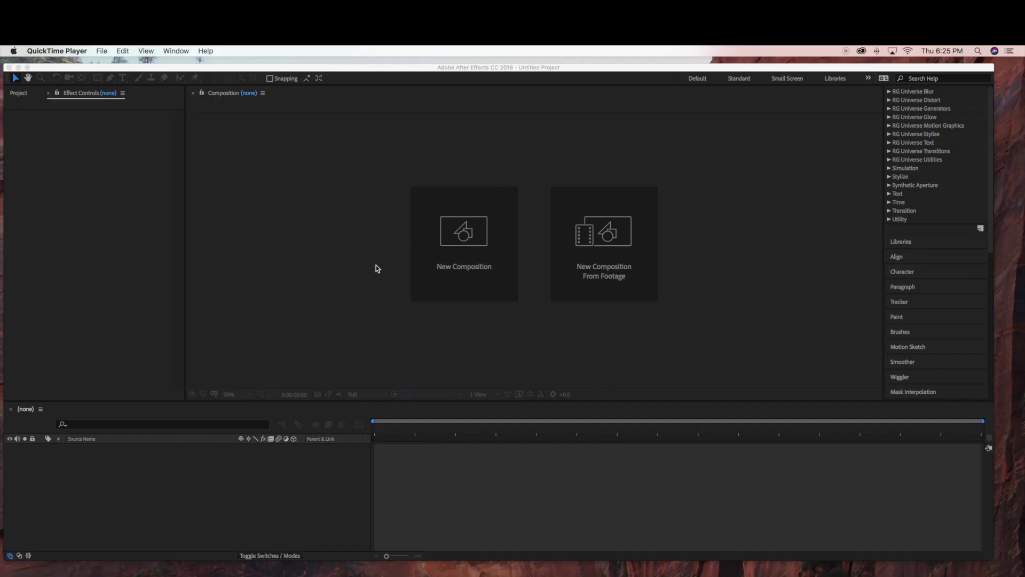
Step: Create a 15-second composition named jellyfish with the HDTV 1080 29.97 preset
left_click_drag(322, 66, 338, 71)
left_click_drag(192, 72, 184, 72)
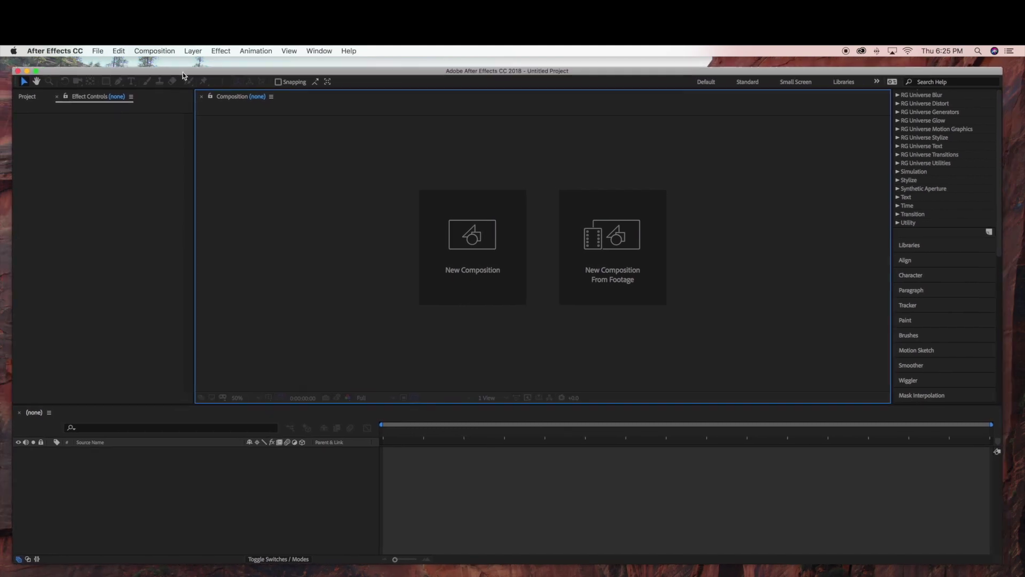
left_click(470, 254)
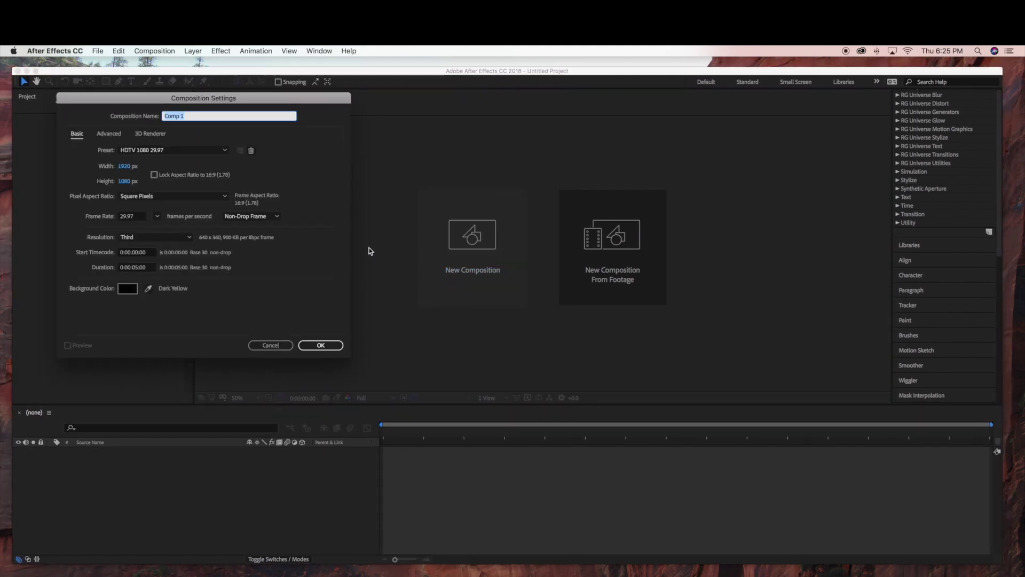
type("jellyfish")
left_click(138, 267)
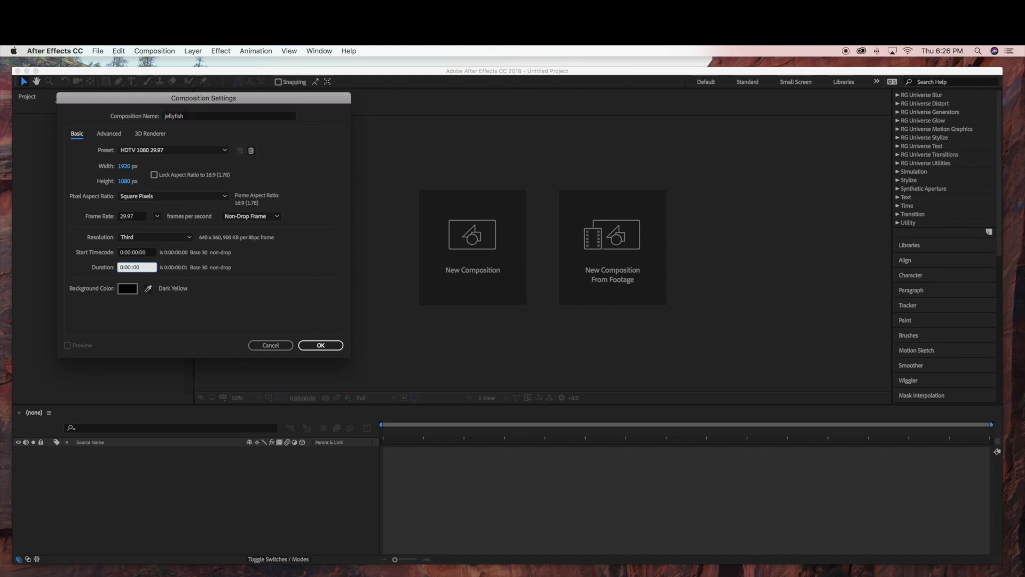
left_click(320, 345)
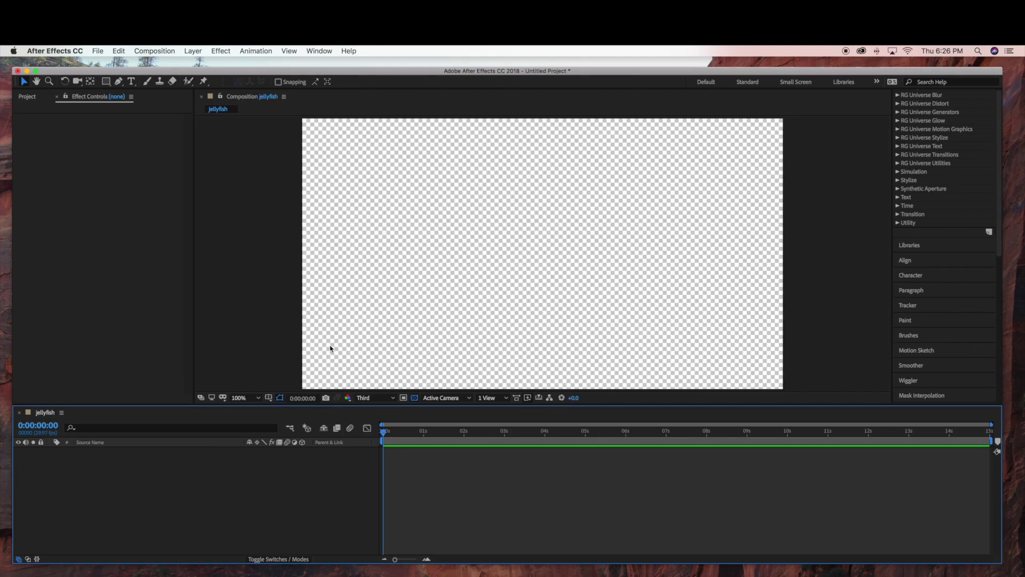
Step: Add a black, composition-sized solid layer named background
left_click(194, 51)
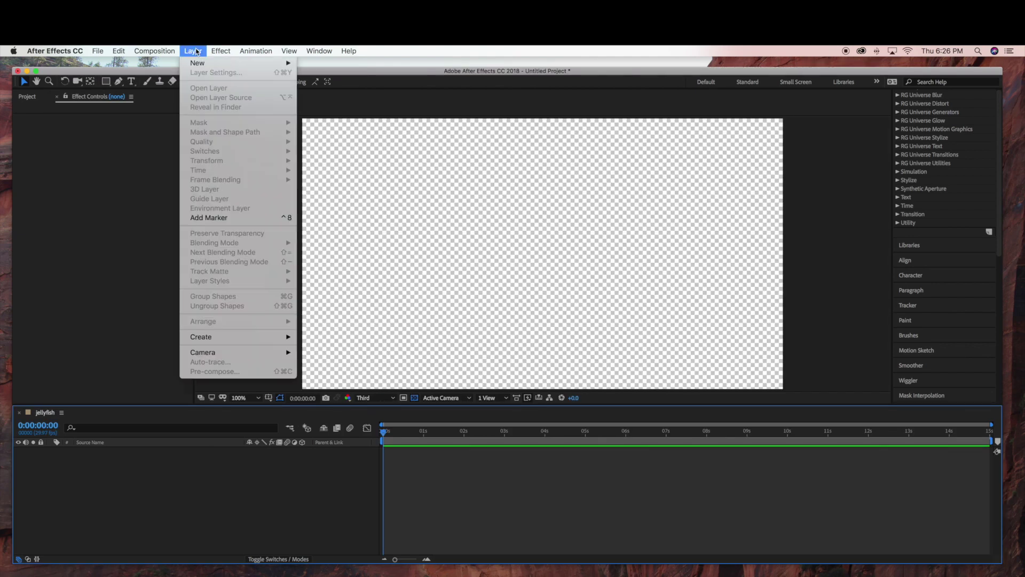
mouse_move(213, 63)
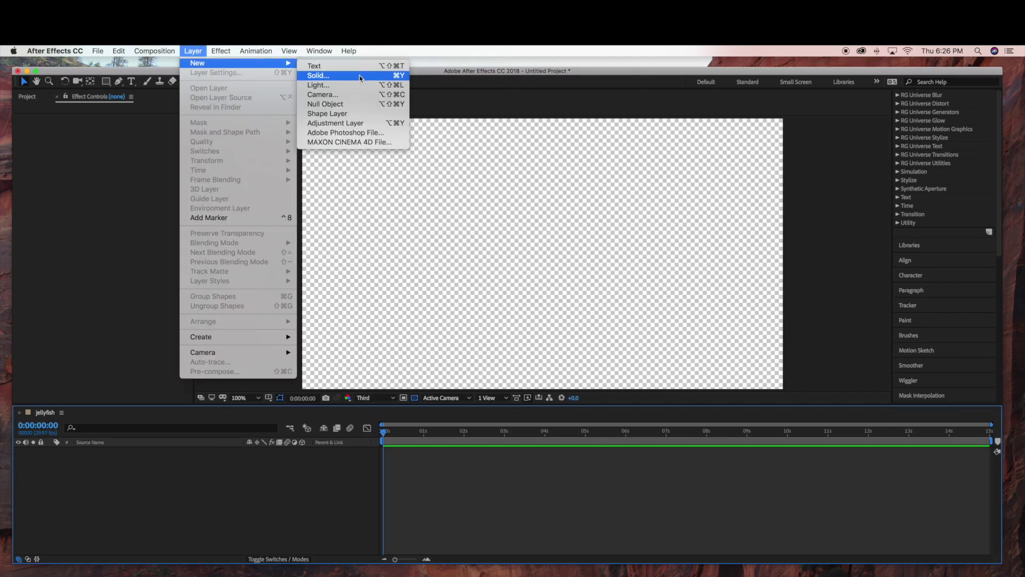
left_click(360, 77)
type("background")
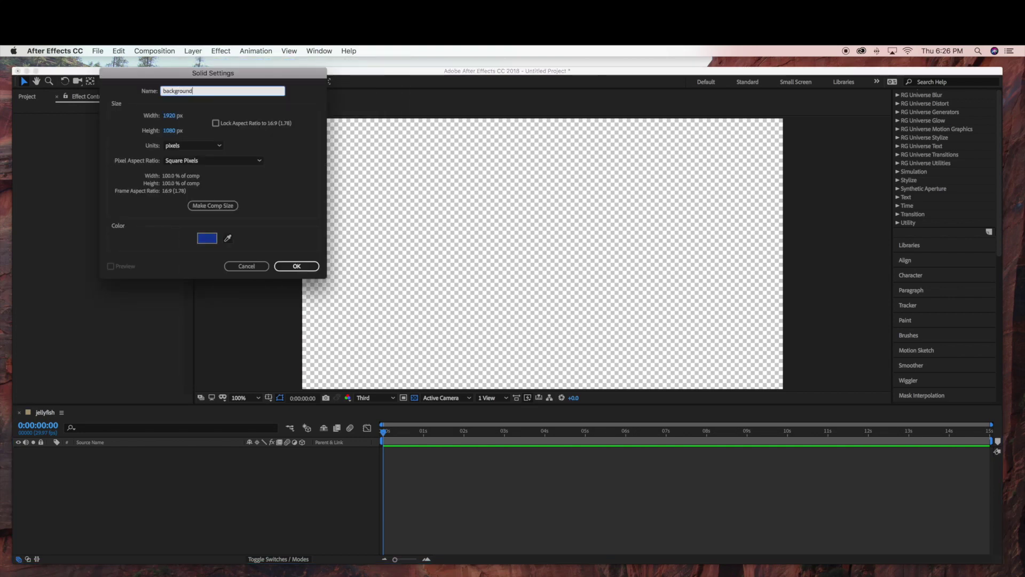
left_click(207, 238)
left_click(50, 300)
left_click(259, 177)
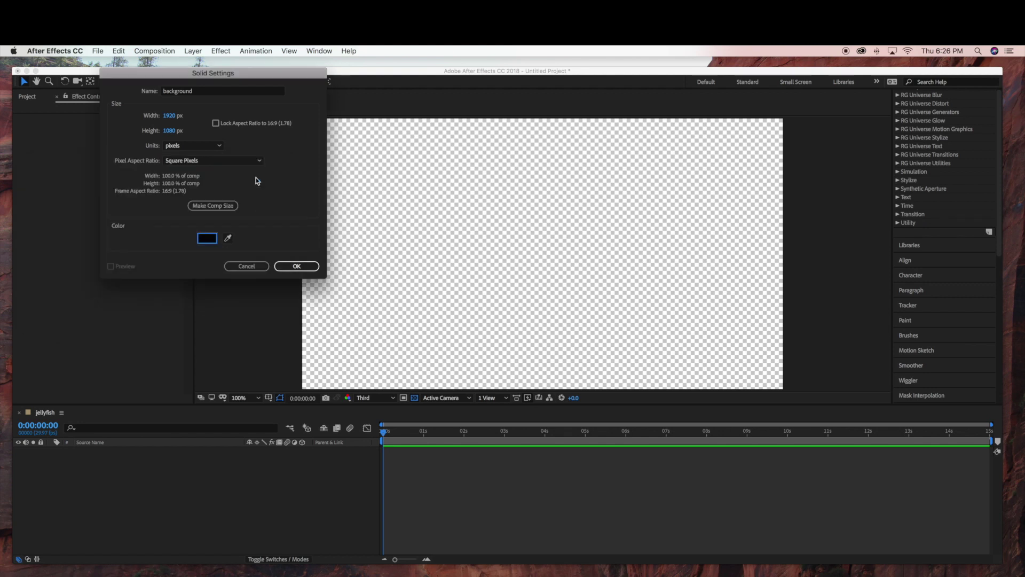
left_click(297, 266)
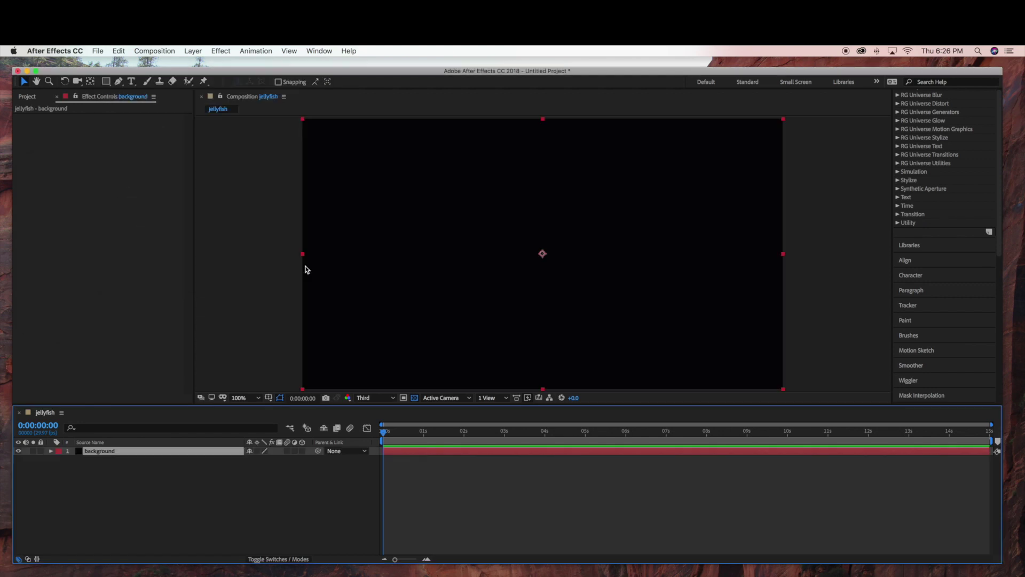
Step: Add another black solid layer named jelly above the background layer
key("super+t")
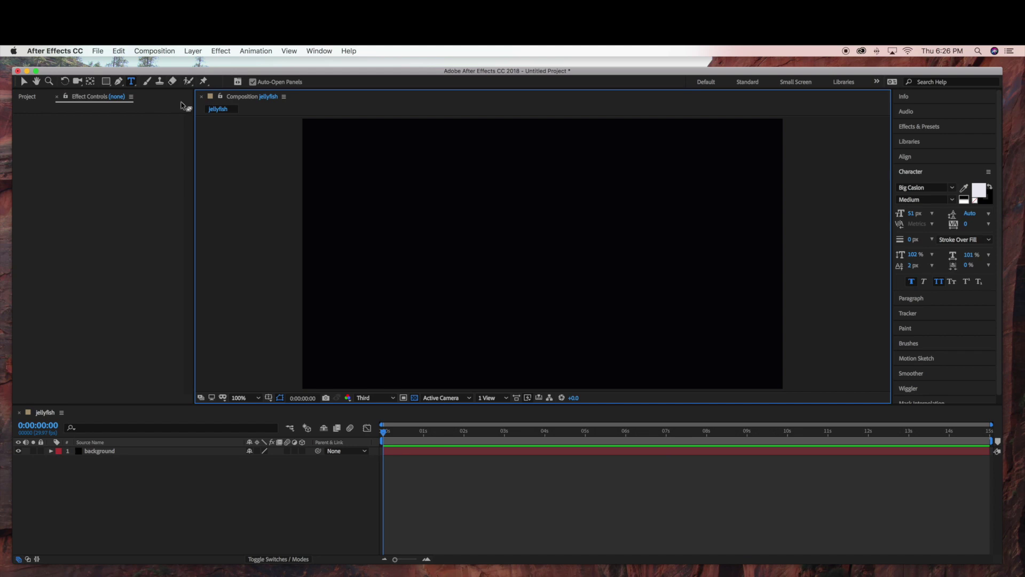
left_click(188, 50)
mouse_move(196, 64)
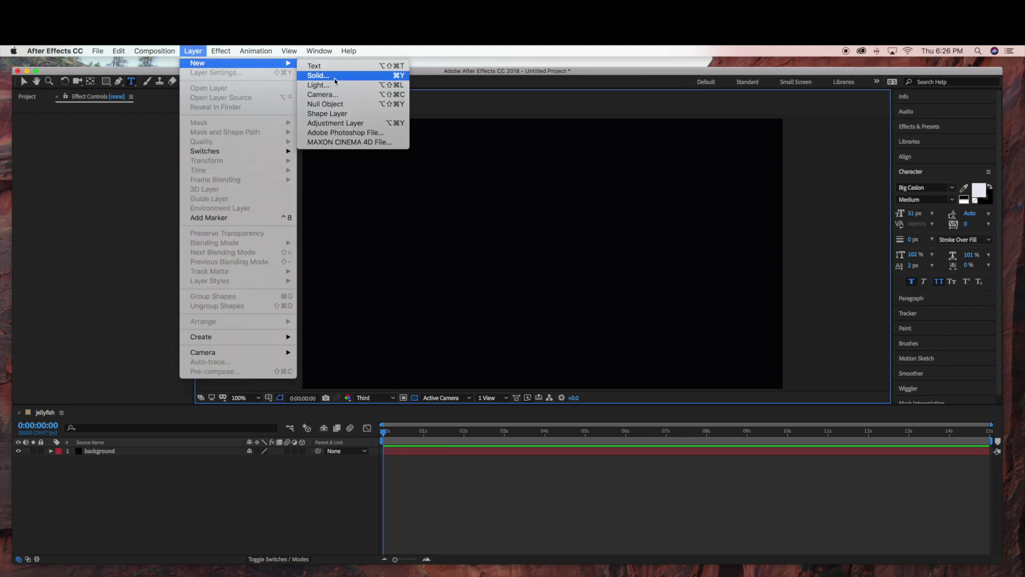
left_click(318, 75)
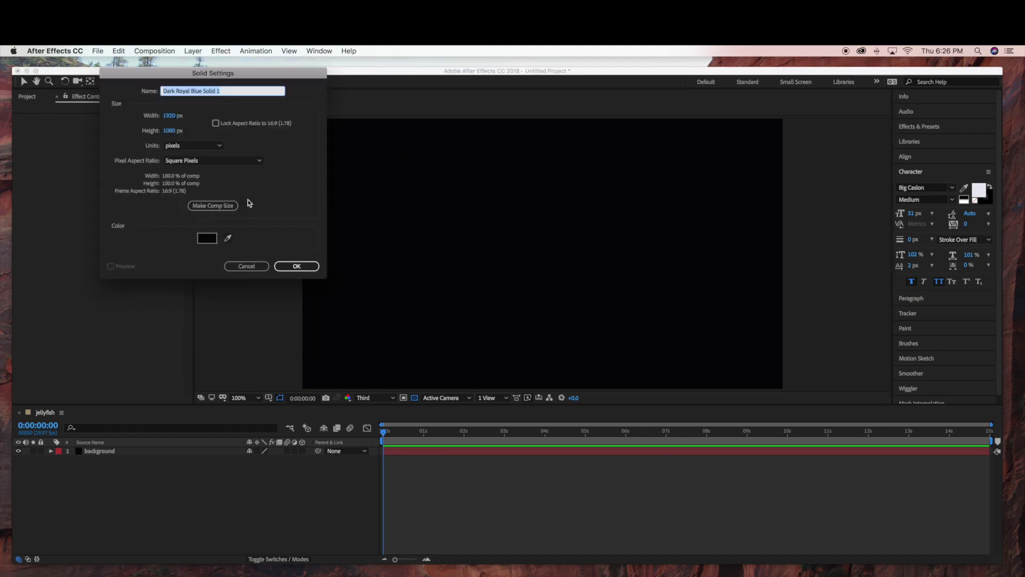
type("jelly")
left_click(308, 266)
Step: Apply the Trapcode Tao animation preset TAO JellyTAO 1080p to the jelly layer
key("period")
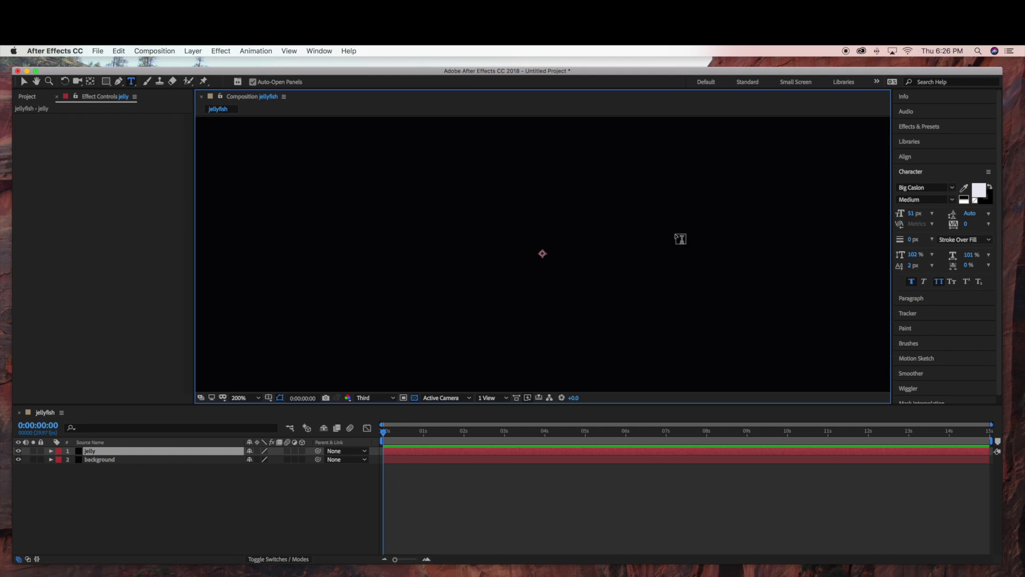
left_click(916, 128)
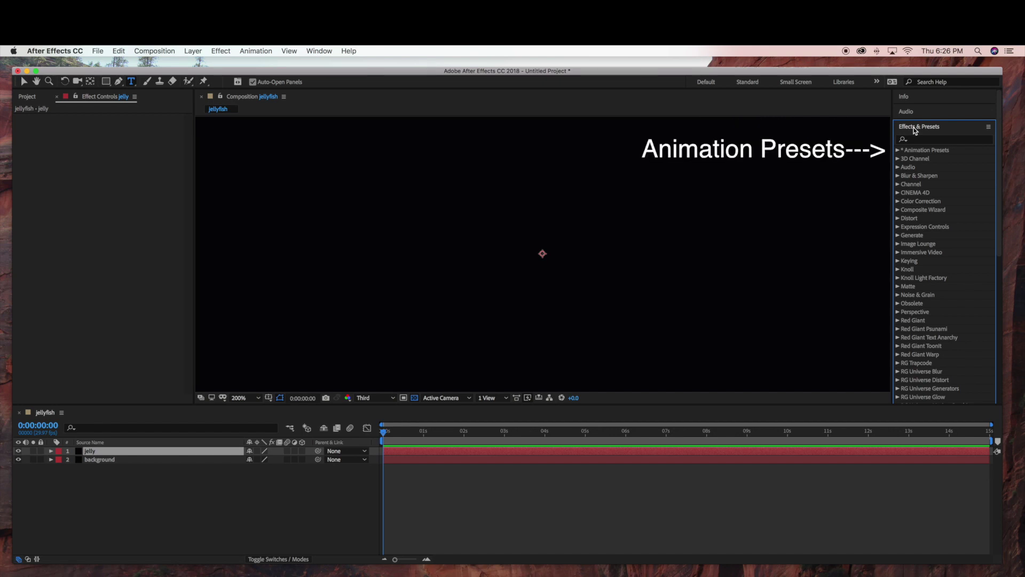
left_click(898, 151)
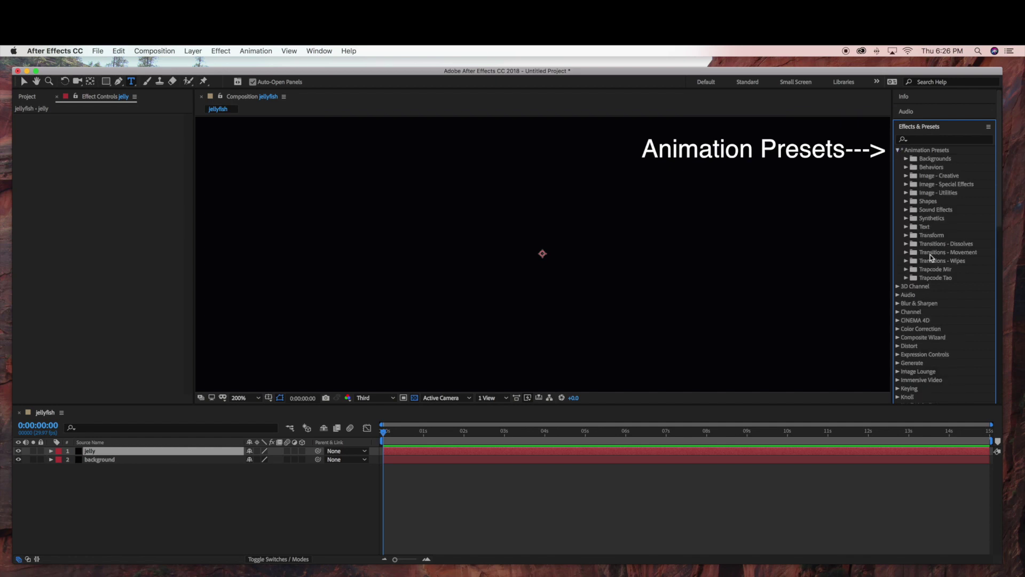
left_click(906, 278)
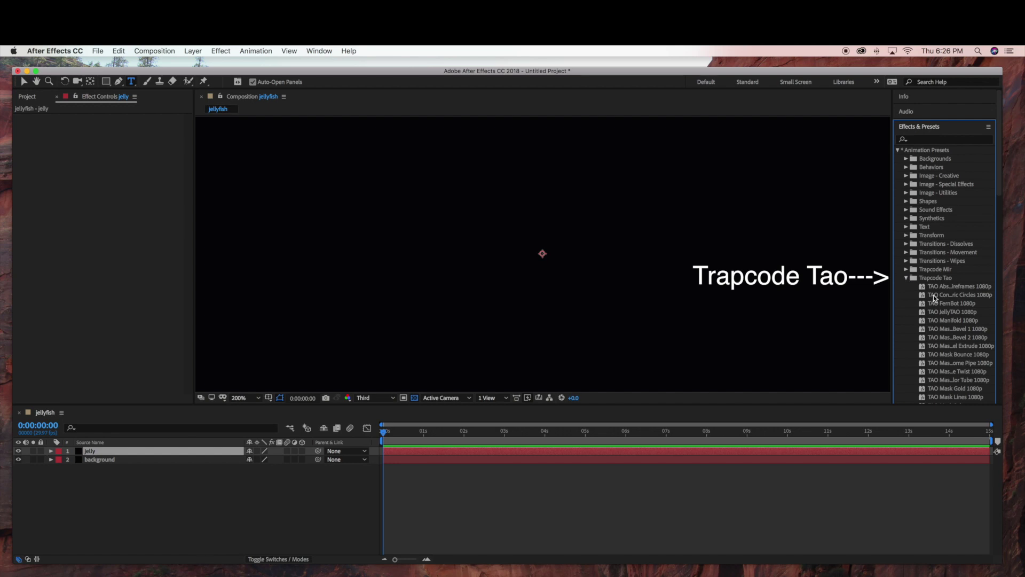
scroll(934, 294, "down", 5)
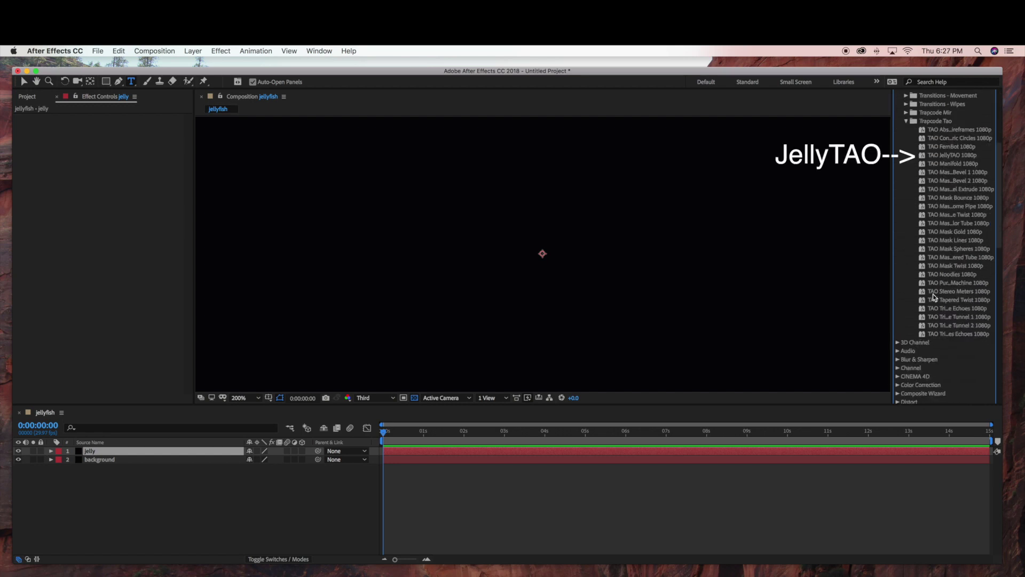
left_click(943, 155)
left_click_drag(943, 155, 748, 347)
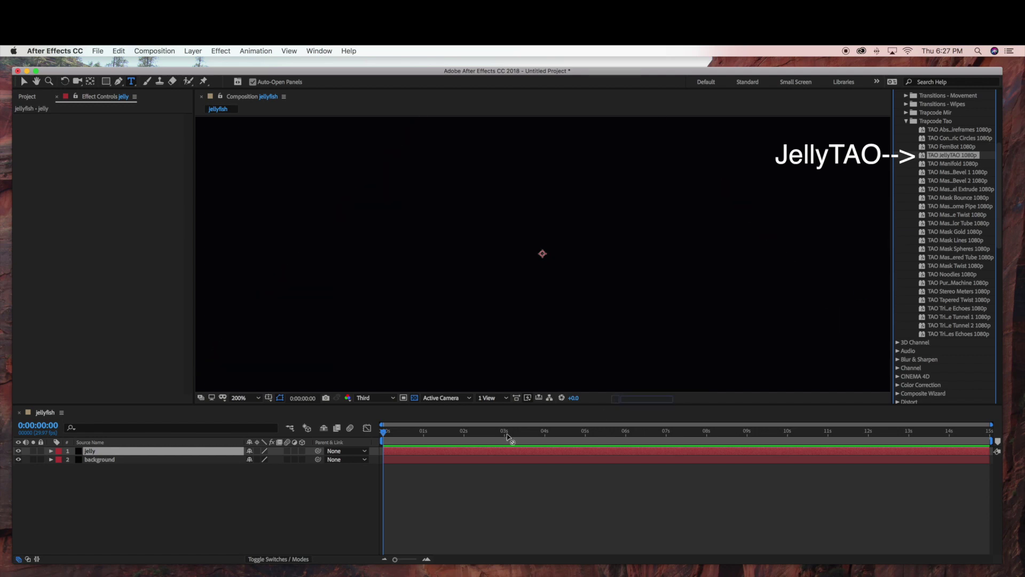
left_click(299, 428)
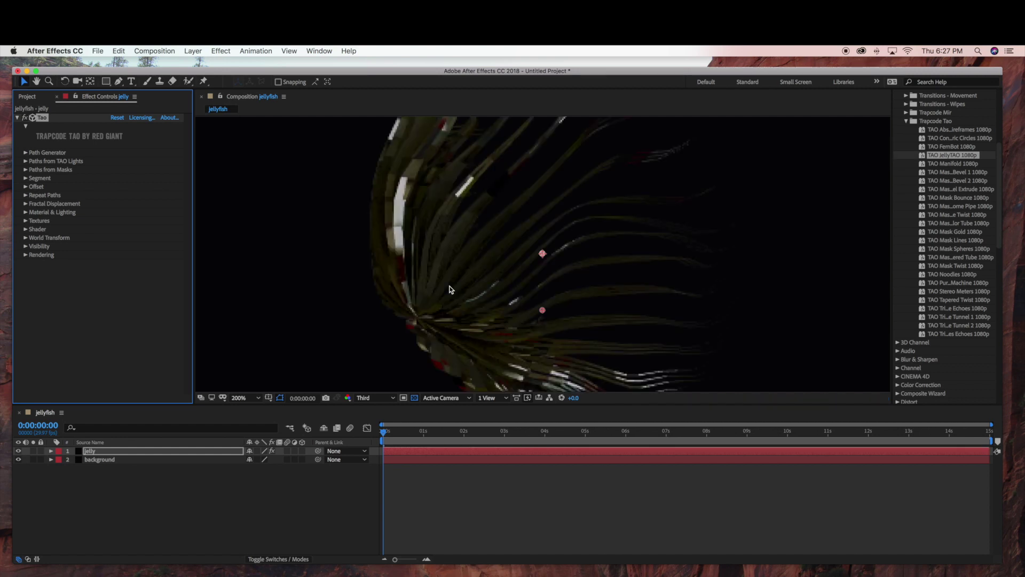
Step: Rotate the jelly layer clockwise with the Rotate tool until the dome faces up and its strands hang down
key("comma")
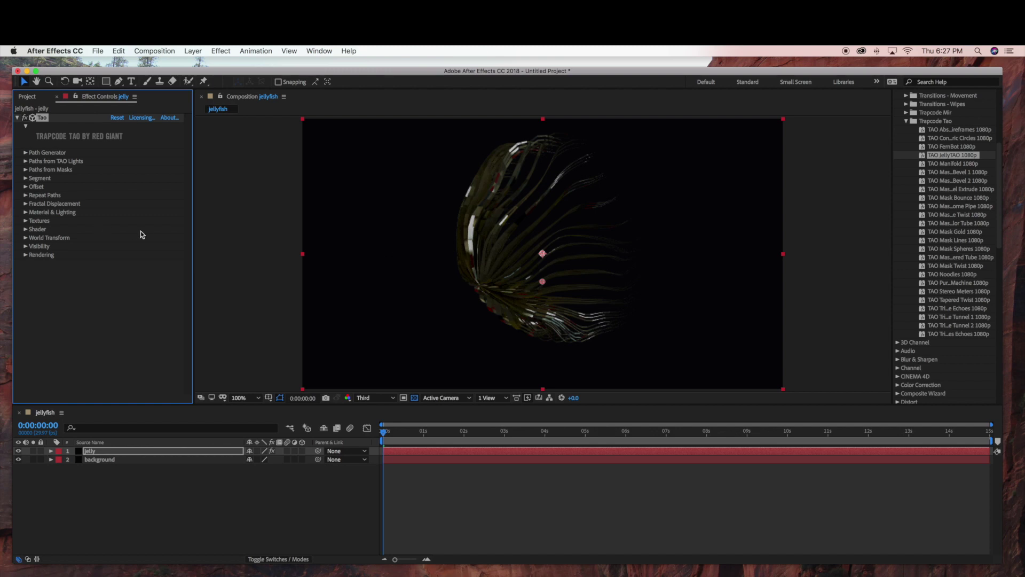
key("w")
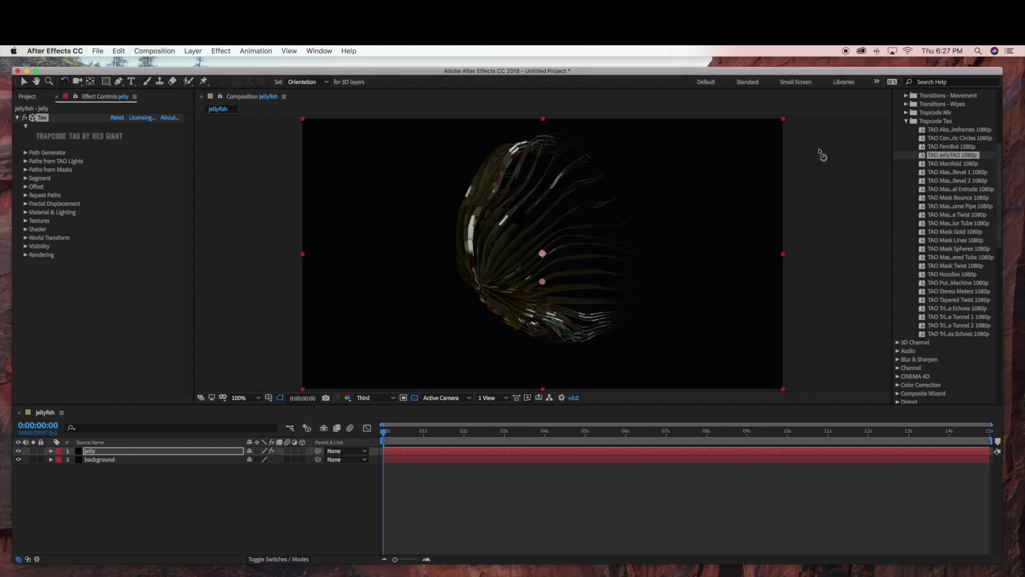
left_click_drag(789, 132, 561, 327)
key("comma")
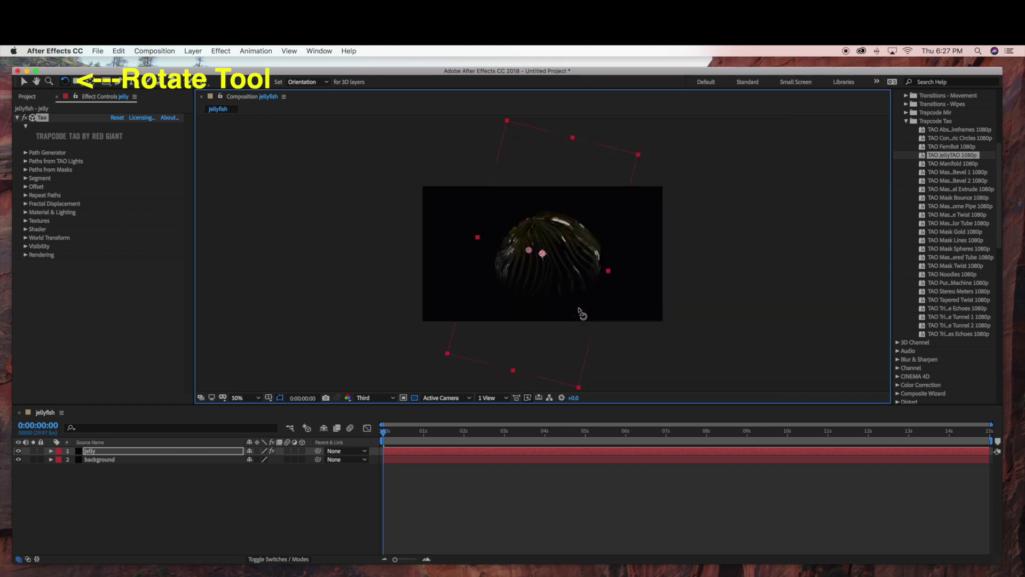
left_click(24, 82)
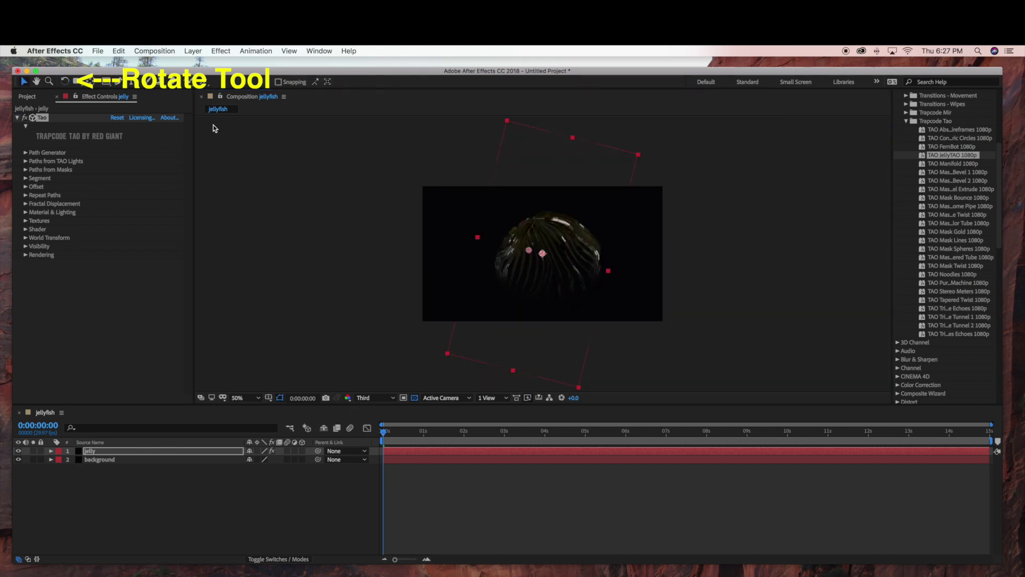
Step: Move the jelly layer up in the frame and enlarge it slightly
left_click_drag(604, 210, 599, 187)
left_click_drag(572, 365, 575, 395)
left_click(709, 325)
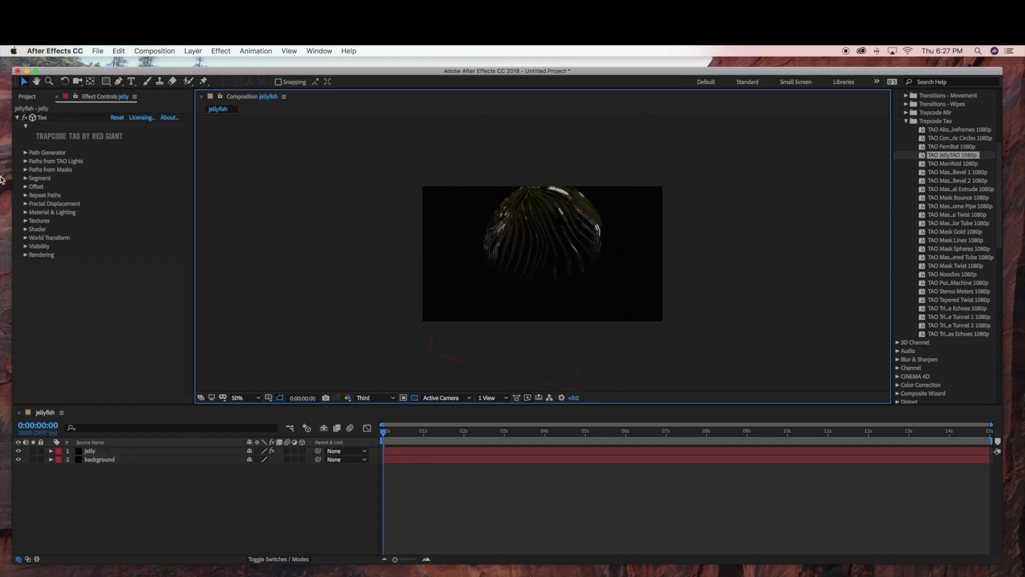
Step: Set the Path Generator size of the jelly layer's Tao effect to 30
left_click(27, 154)
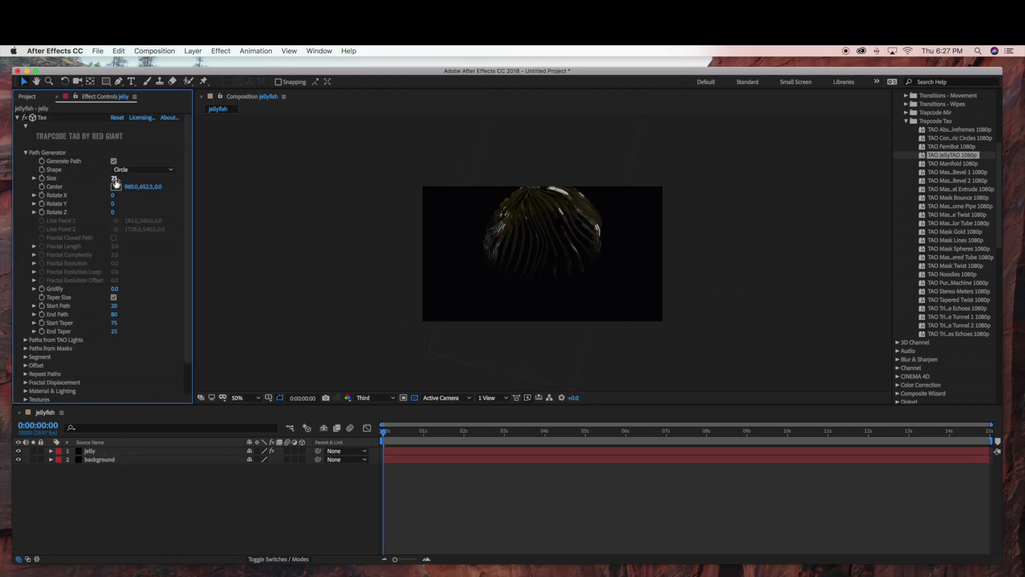
left_click_drag(104, 179, 99, 179)
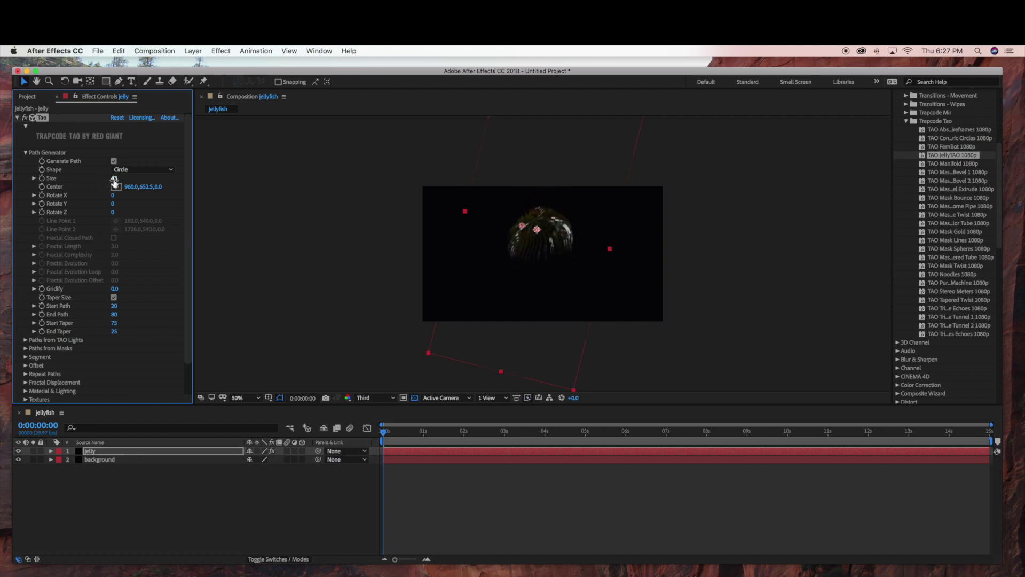
left_click_drag(112, 178, 116, 182)
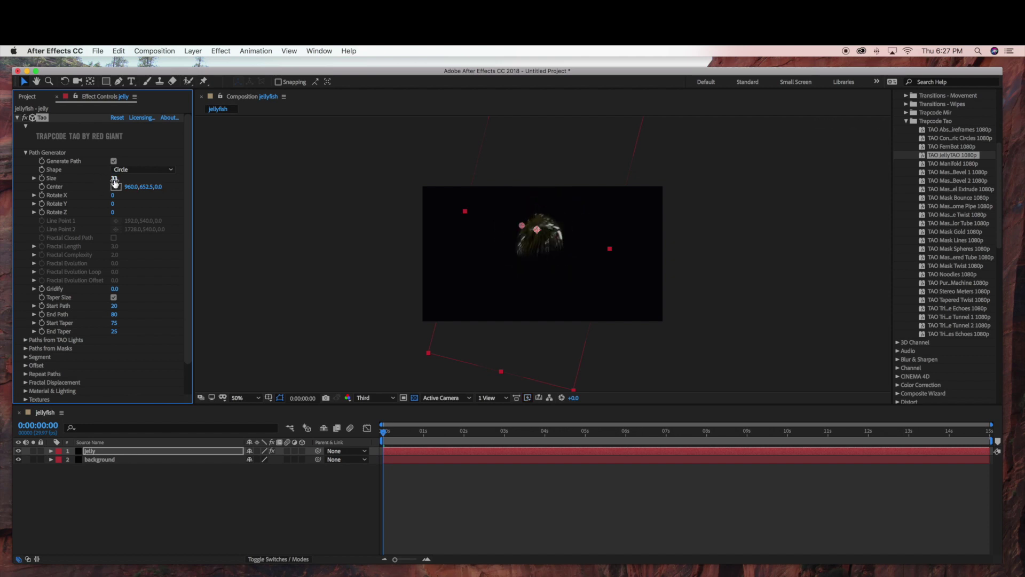
left_click(115, 180)
key("Return")
Step: Stretch the jelly layer wider so the dome becomes broader, and deselect it
scroll(641, 224, "down", 4)
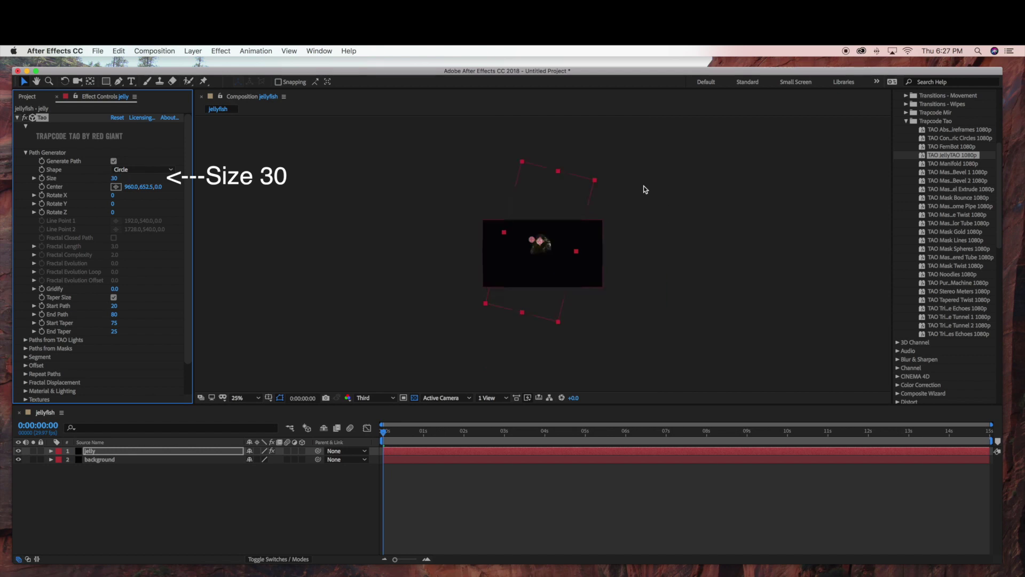
left_click_drag(611, 184, 613, 187)
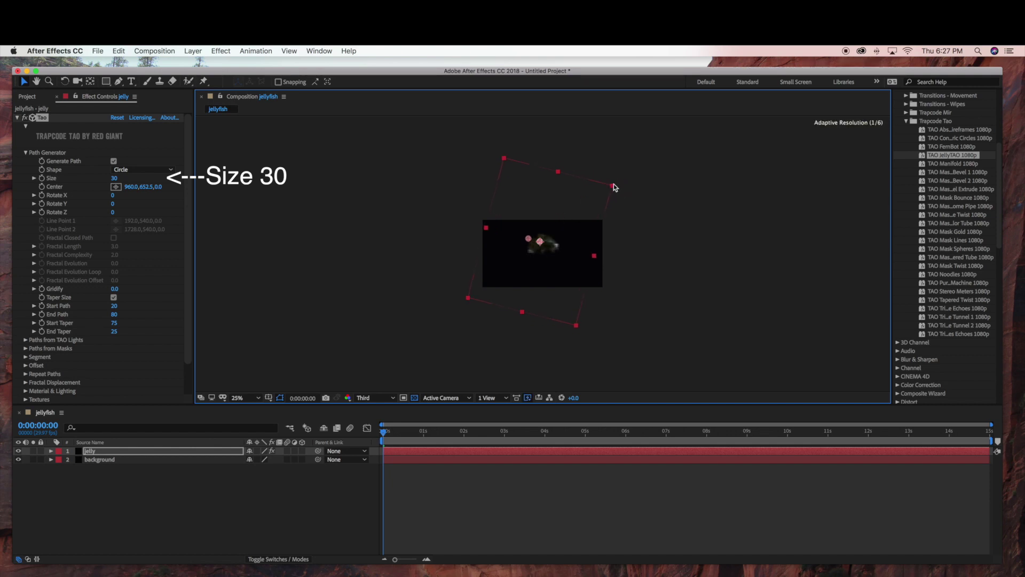
left_click(688, 248)
key("period")
key("period")
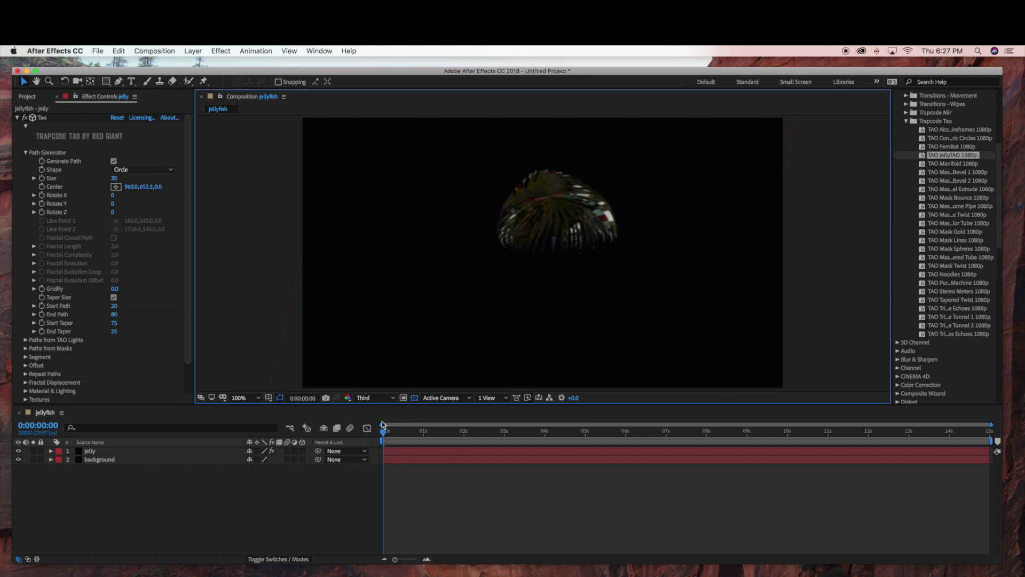
Step: Set the composition's preview resolution to Full and collapse the Path Generator settings
left_click(394, 398)
left_click(382, 422)
left_click(26, 152)
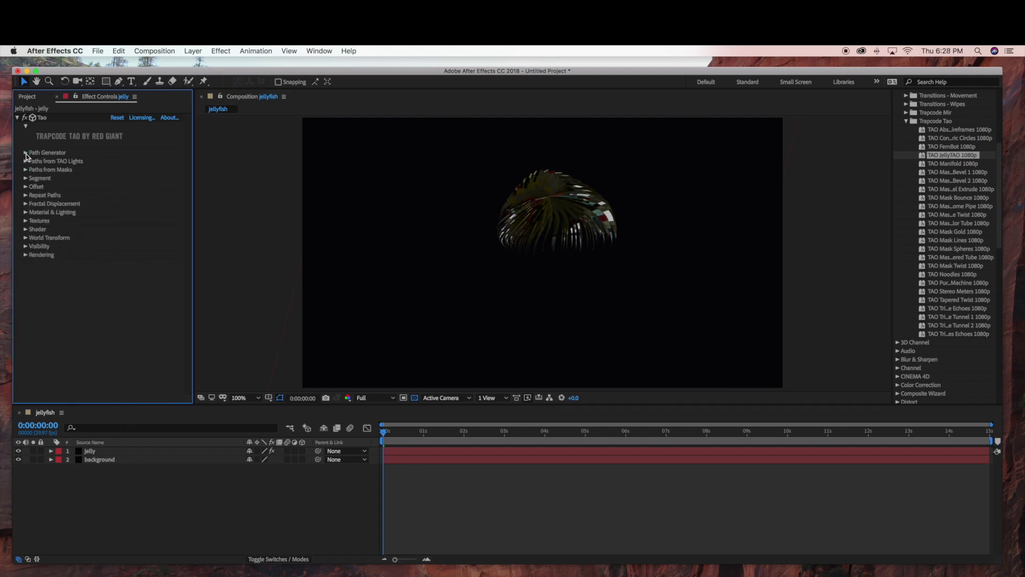
Step: Add a black solid layer named tent above the jelly layer
left_click(191, 52)
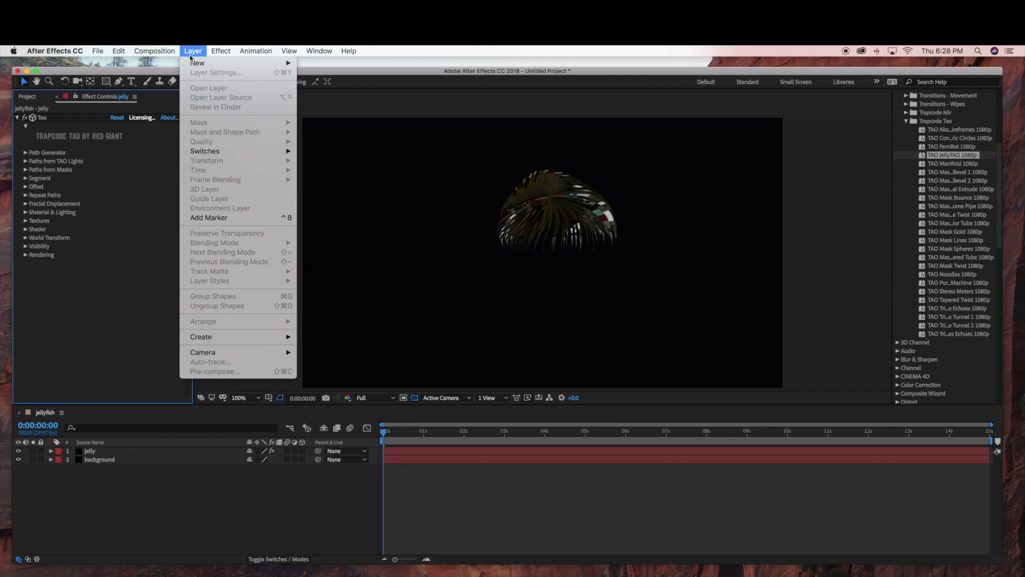
mouse_move(225, 63)
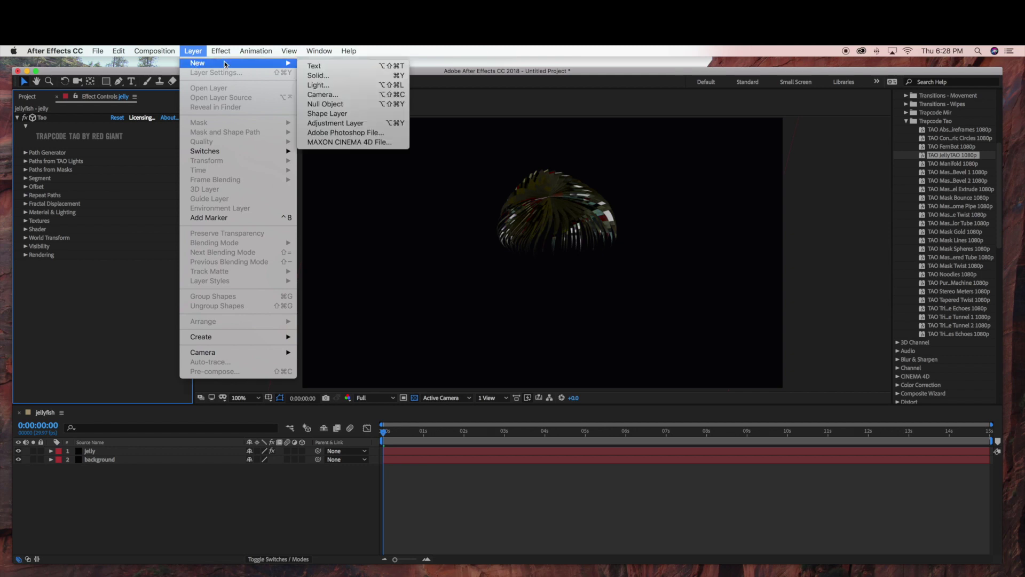
left_click(311, 76)
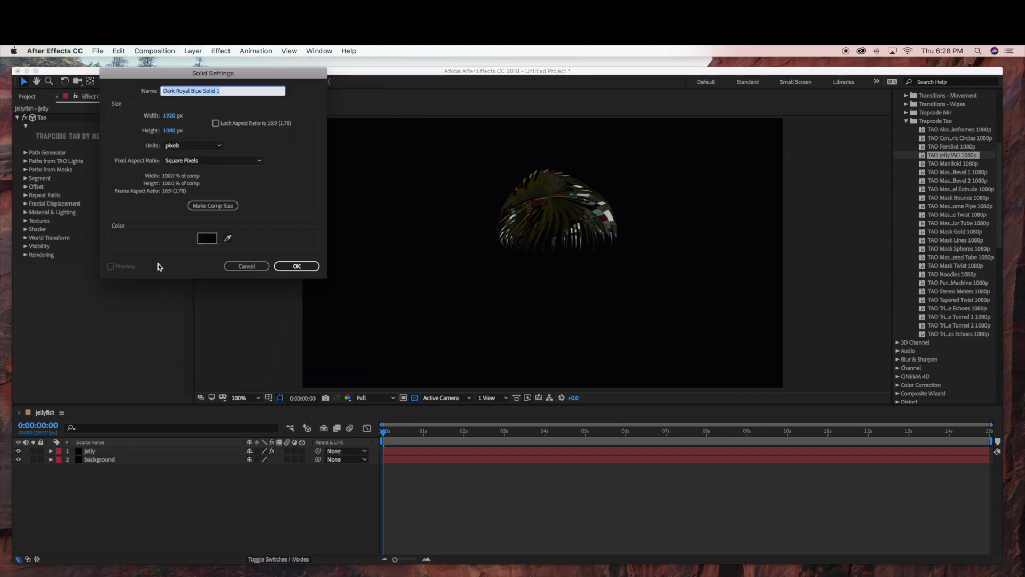
type("tent")
left_click(292, 269)
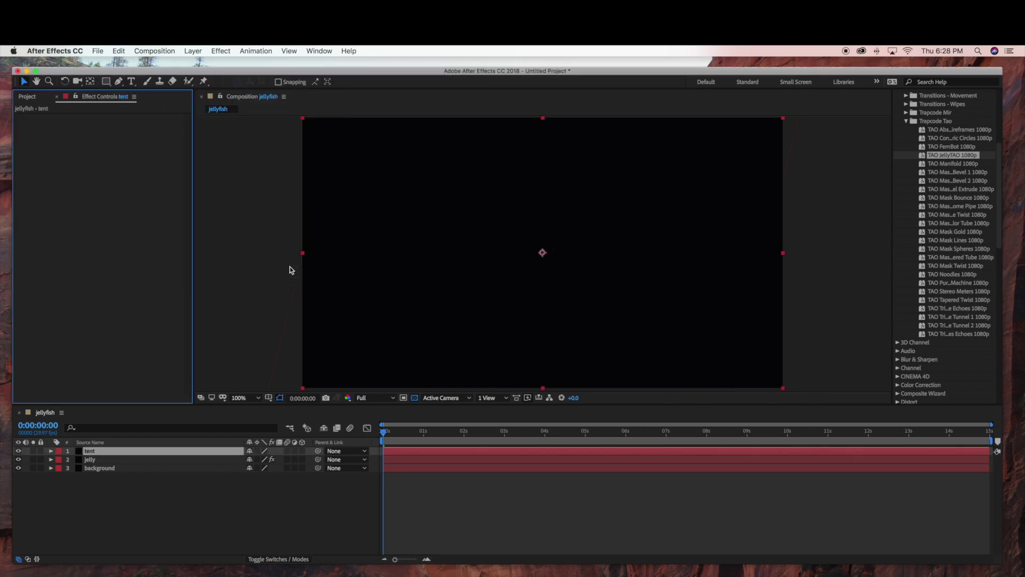
Step: Apply the Trapcode Mir effect to the tent layer and set its geometry to Size X 90 and Size Y 530
left_click(193, 51)
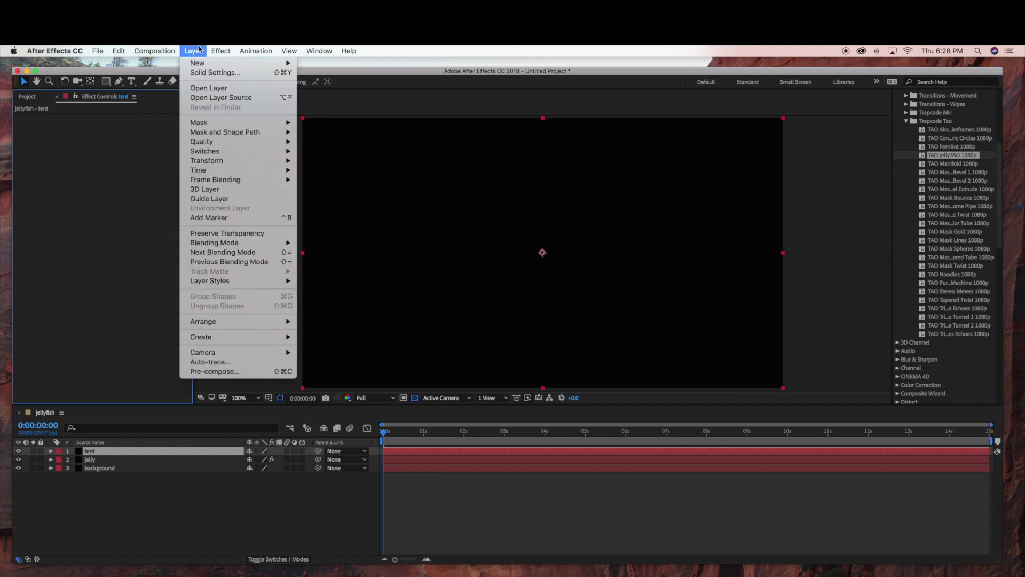
mouse_move(221, 51)
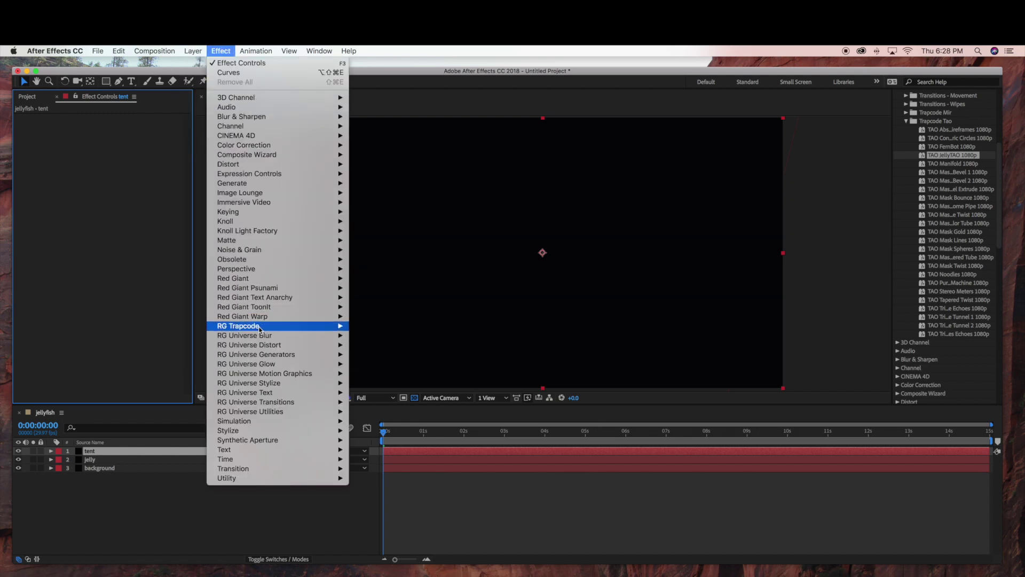
mouse_move(259, 327)
left_click(380, 374)
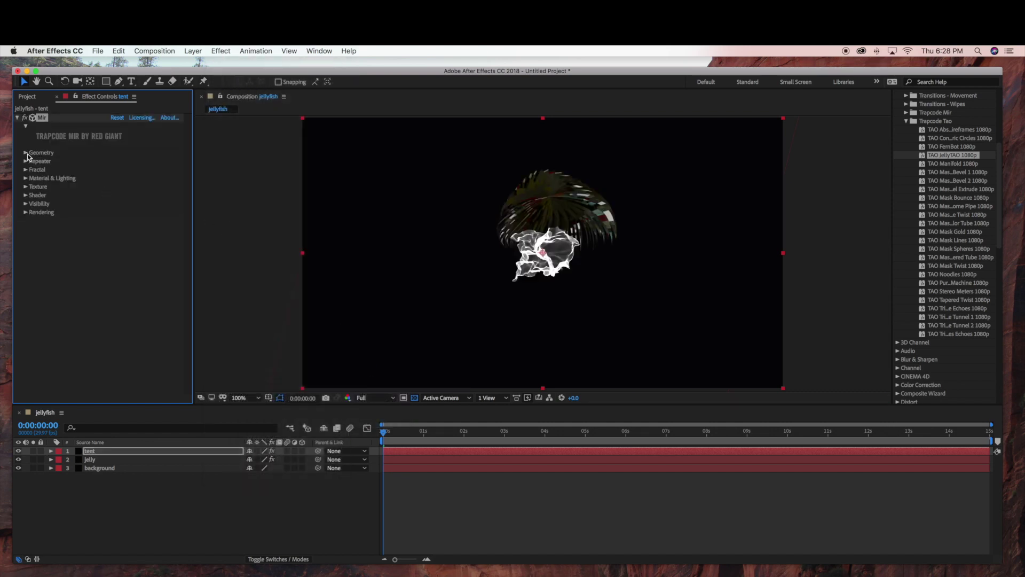
left_click(25, 153)
left_click_drag(113, 221, 130, 231)
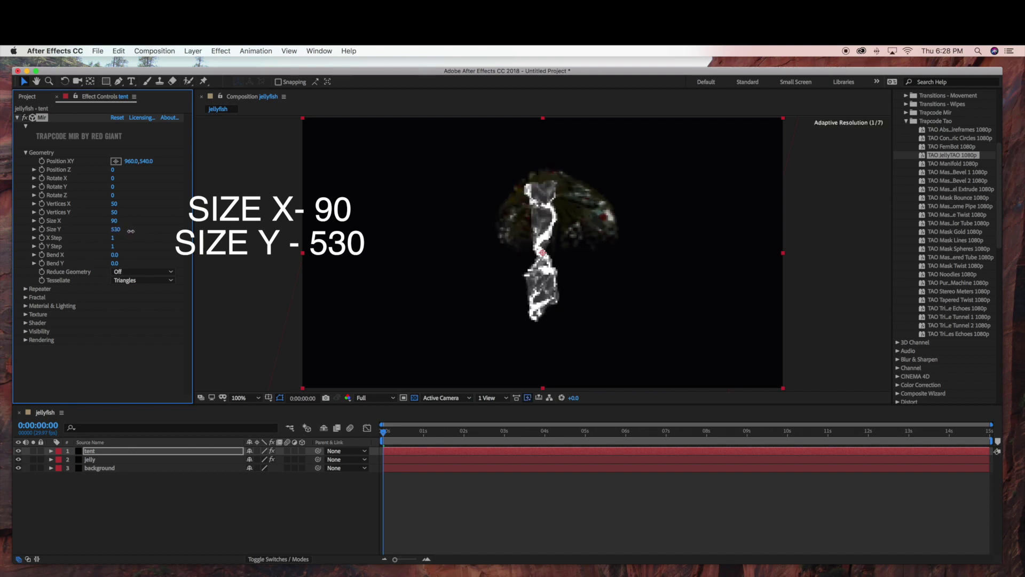
Step: Lock the jelly and background layers, then scale the tent layer down and place it beneath the jellyfish dome
key("comma")
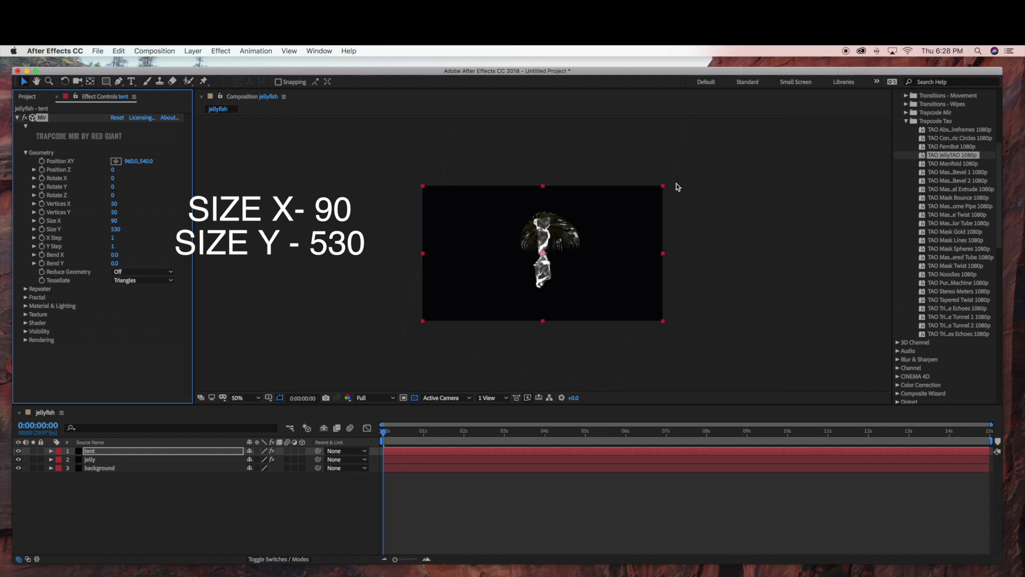
left_click_drag(663, 186, 661, 188)
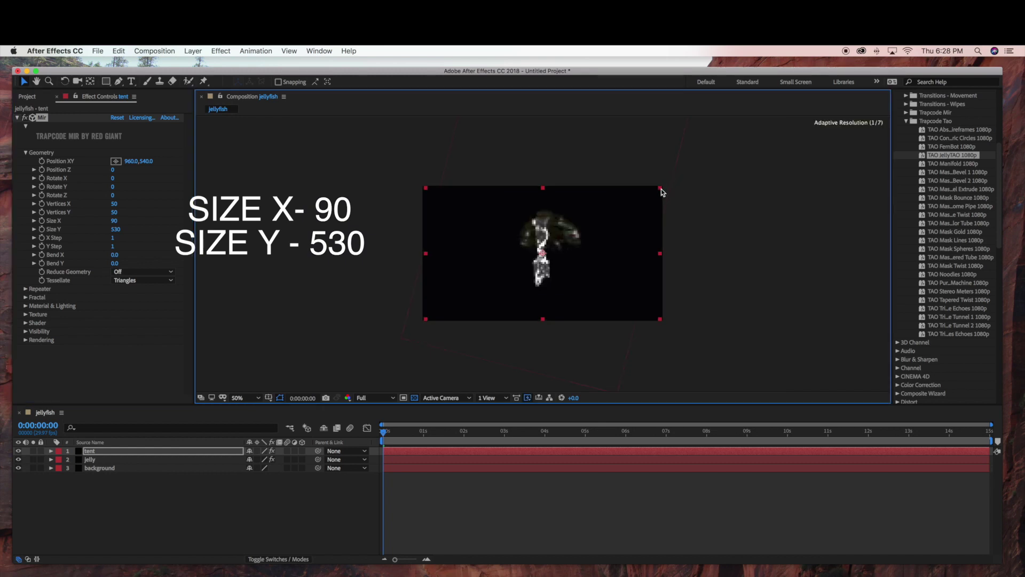
left_click(42, 460)
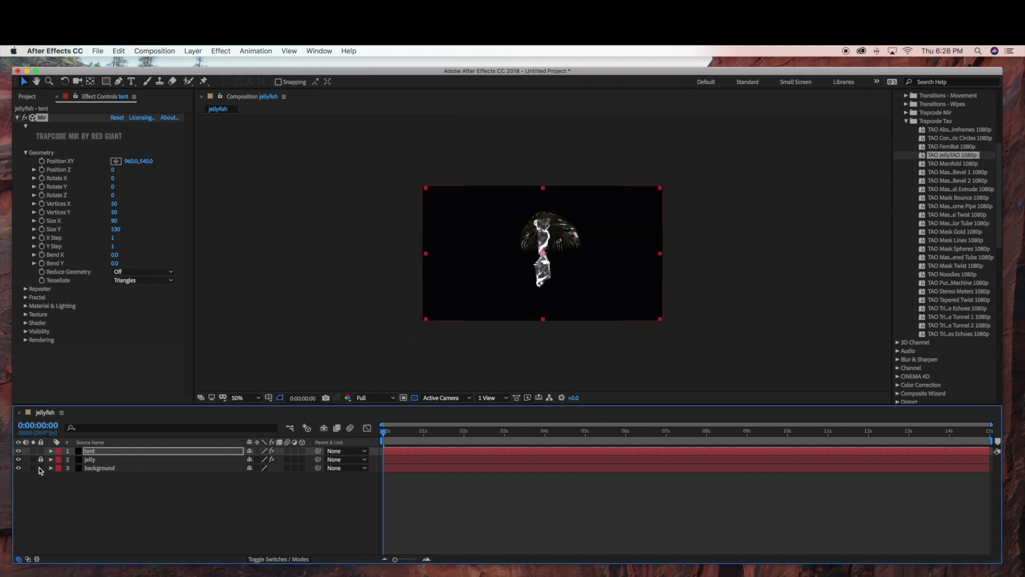
left_click_drag(661, 188, 581, 214)
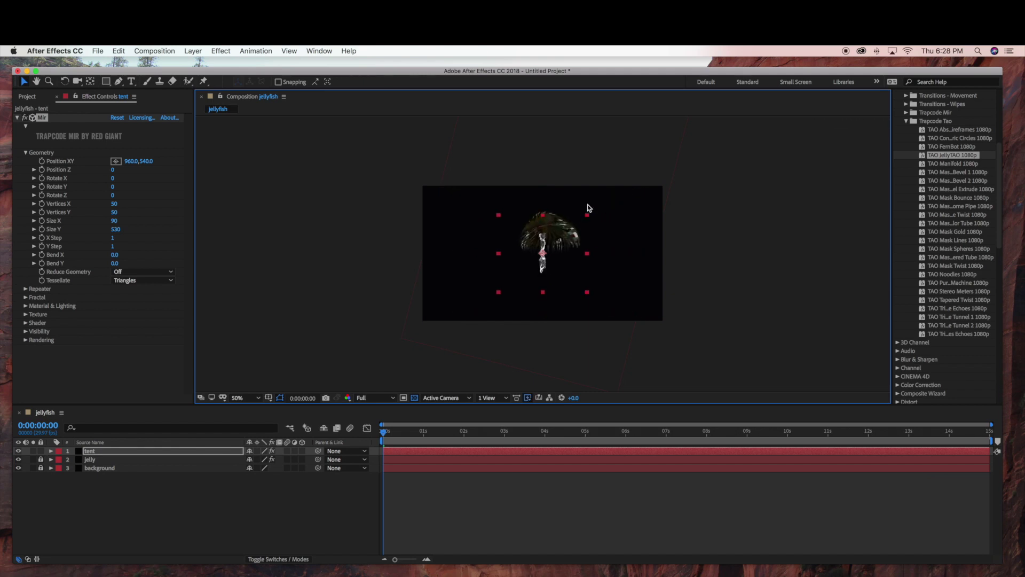
key("comma")
key("period")
key("period")
key("period")
key("comma")
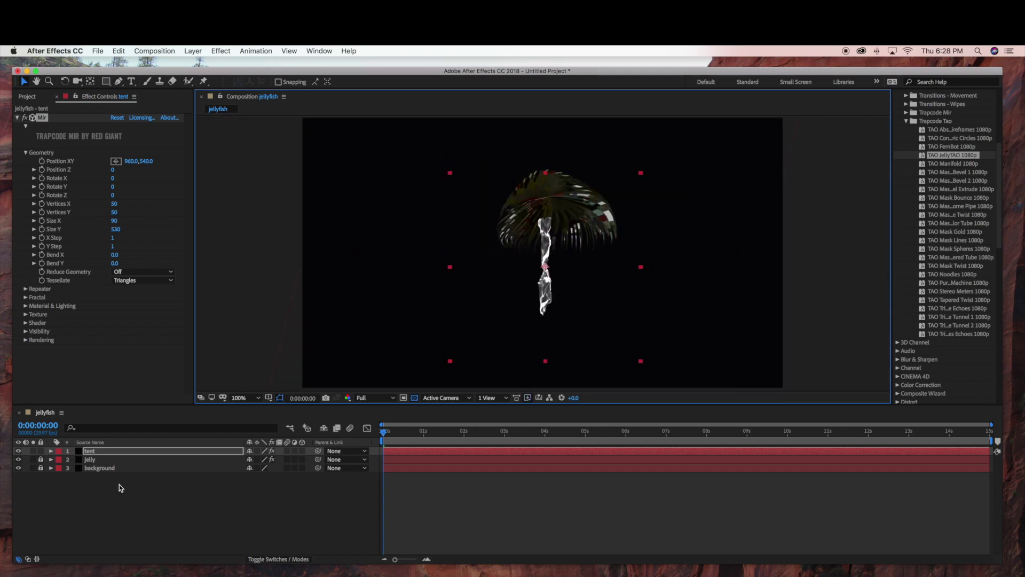
Step: Move the tent layer below the jelly layer and reshape it to about 36.5 by 76.7% scale, positioned under the dome
left_click_drag(128, 452, 127, 463)
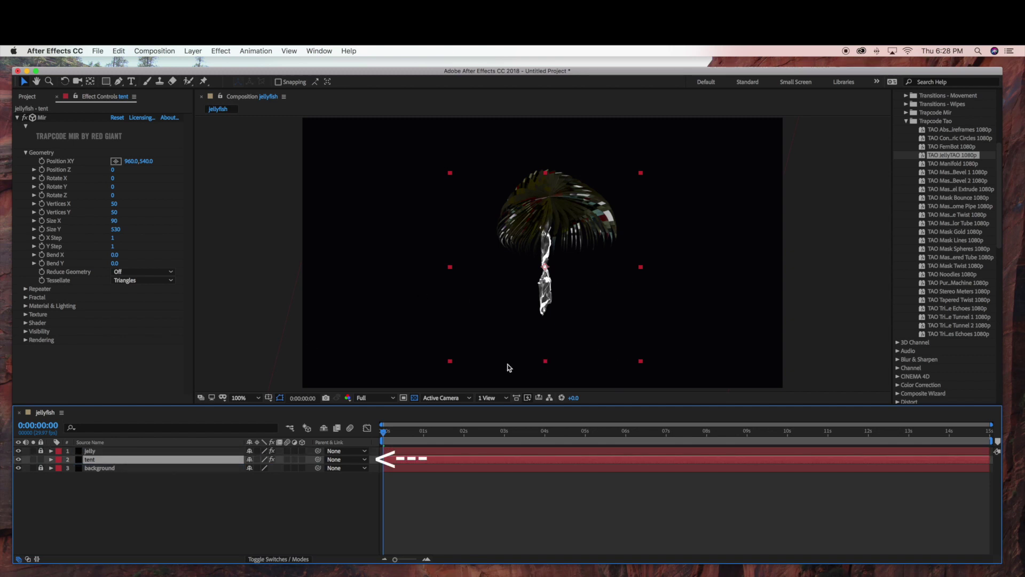
left_click(451, 362)
left_click_drag(451, 362, 460, 373)
left_click_drag(519, 321, 519, 324)
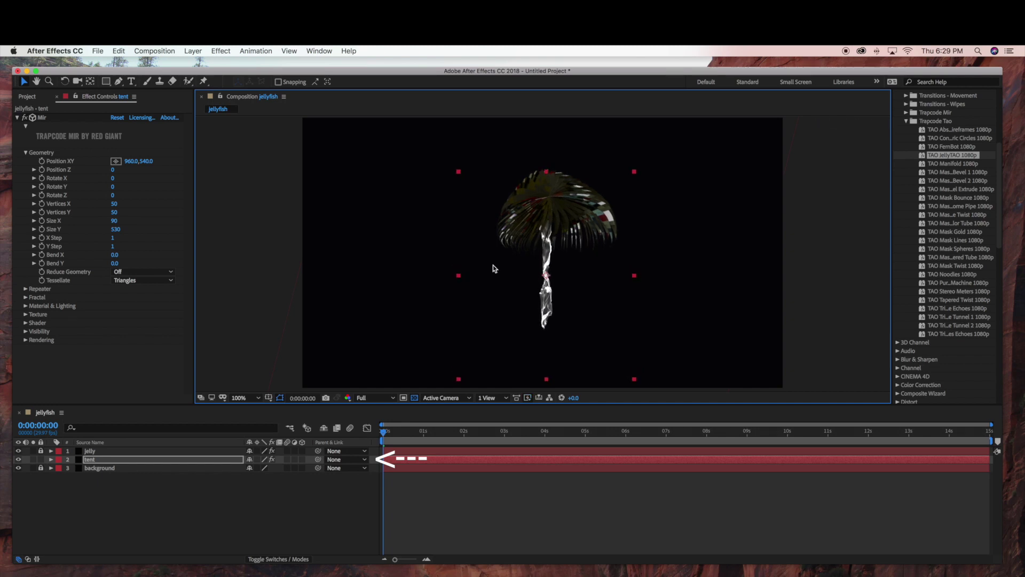
Step: Set the tent layer's Mir geometry to Size X 100 and Size Y 550, and collapse the Geometry settings
left_click(114, 221)
type("100")
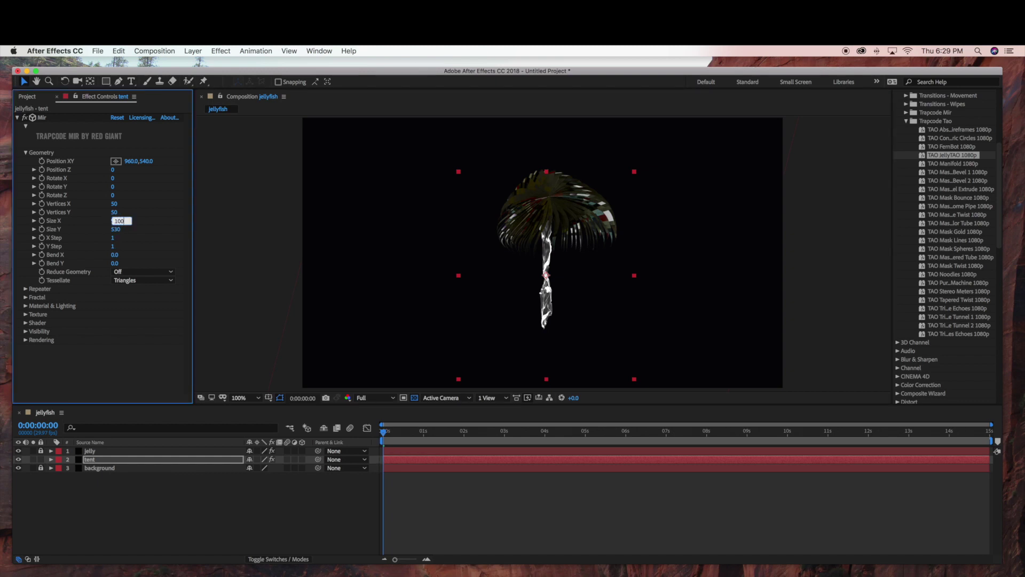
key("Return")
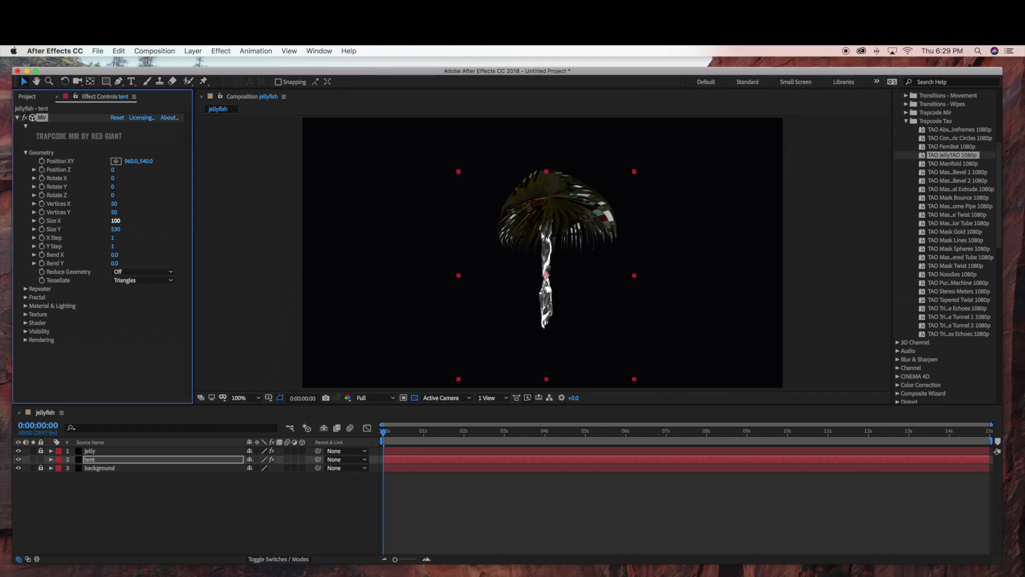
left_click(117, 229)
type("550")
left_click(26, 154)
Step: Animate the tent layer's Mir fractal Scroll Y with a keyframe of 0 at the start and a second keyframe at 0:00:14:29
left_click(25, 170)
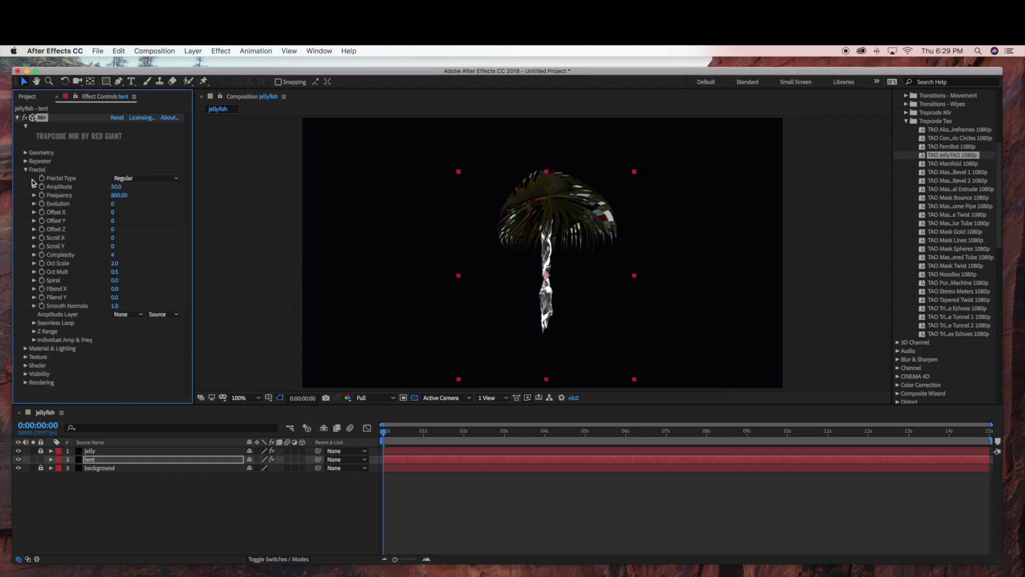
mouse_move(117, 246)
left_mouse_down()
mouse_move(128, 248)
mouse_move(104, 250)
left_mouse_up()
left_click(114, 246)
type("0")
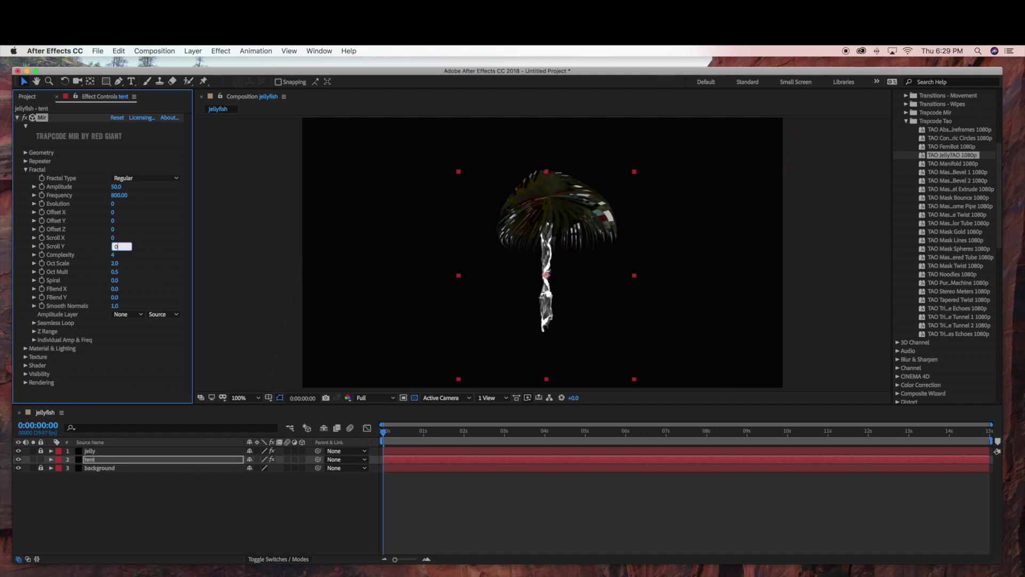
key("Return")
left_click(41, 246)
left_click_drag(851, 430, 990, 430)
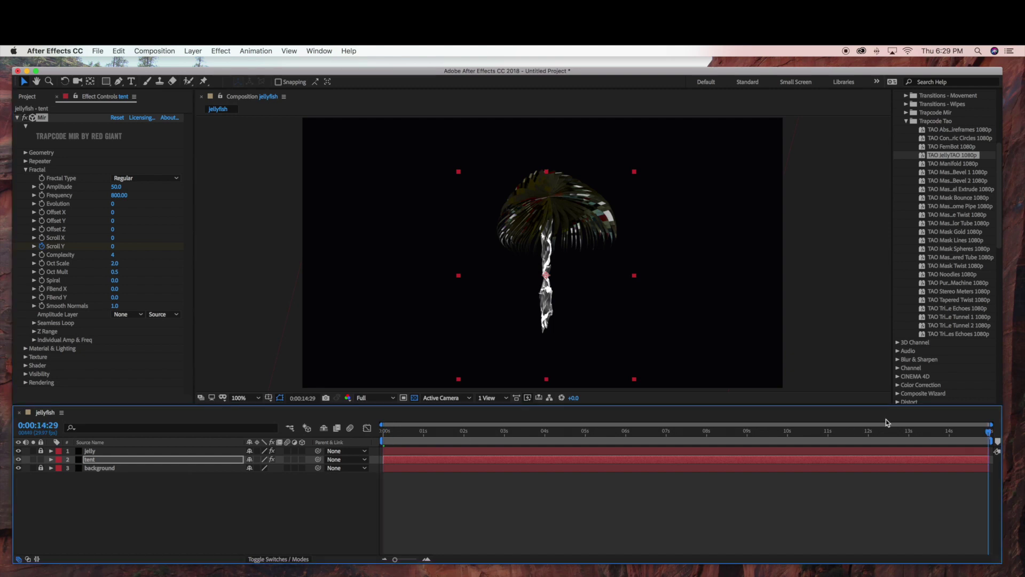
left_click(114, 247)
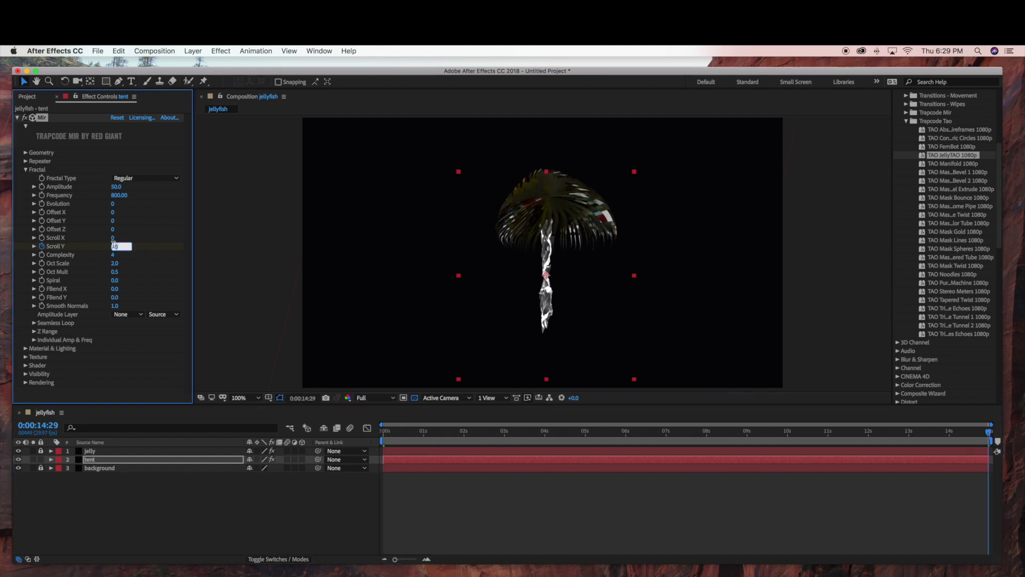
key("Return")
left_click_drag(991, 435, 81, 432)
Step: Set the tent layer's opacity to 50% and collapse its properties
left_click(51, 459)
left_click(60, 477)
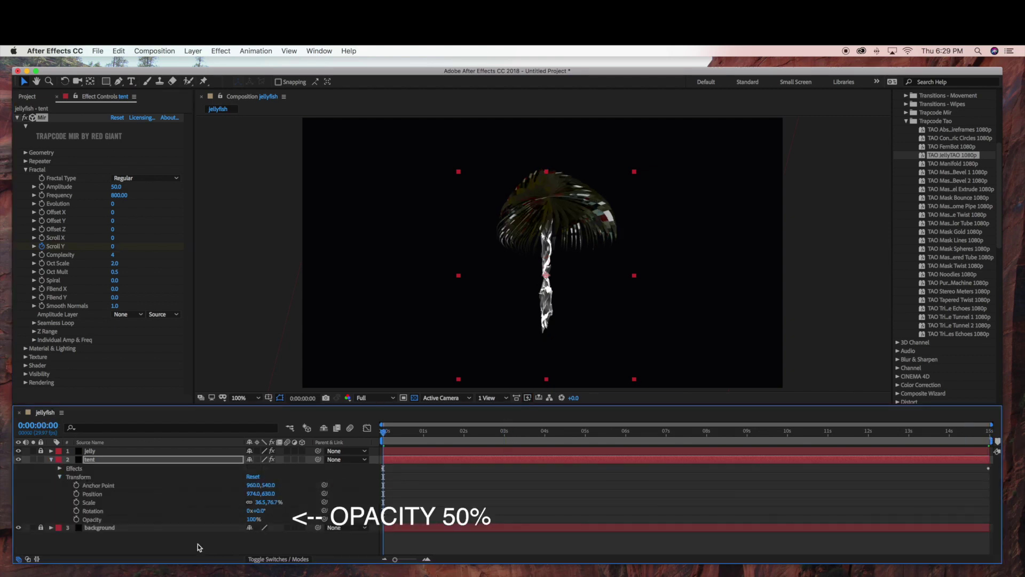
left_click(252, 519)
type("50")
key("Return")
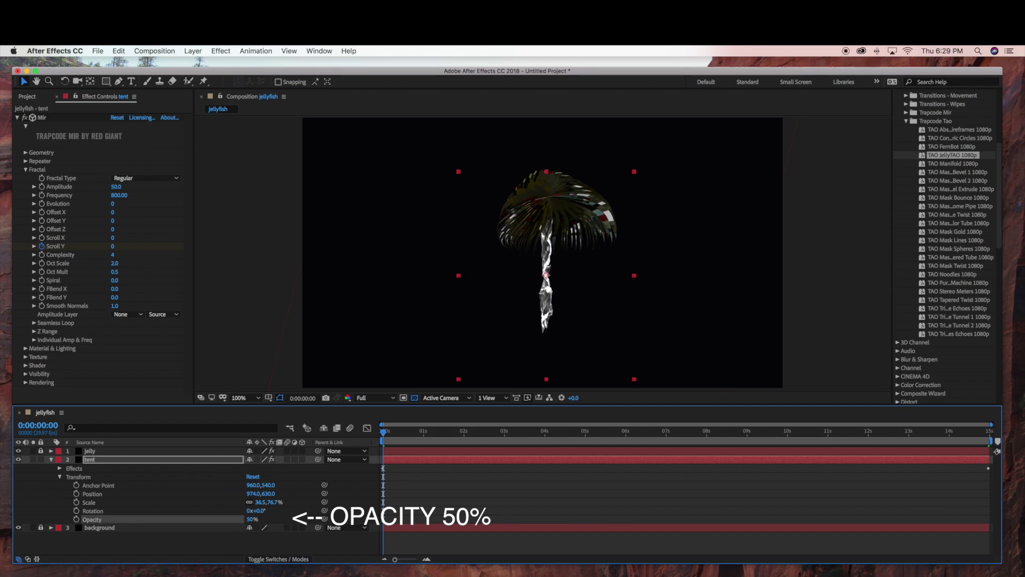
left_click(50, 460)
Step: Duplicate the tent layer twice to get three tentacle layers
left_click(94, 460)
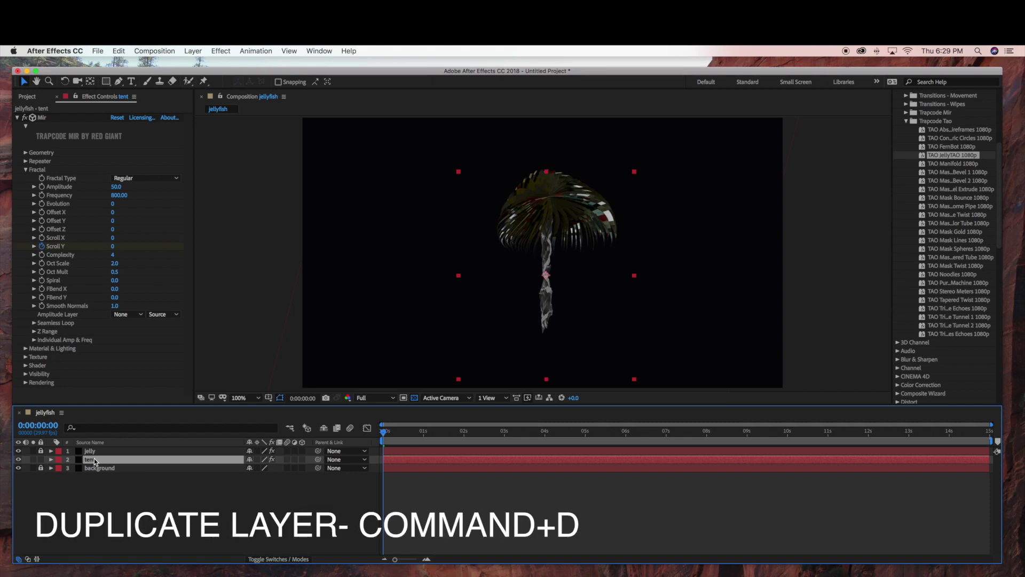
key("super+d")
key("super+d")
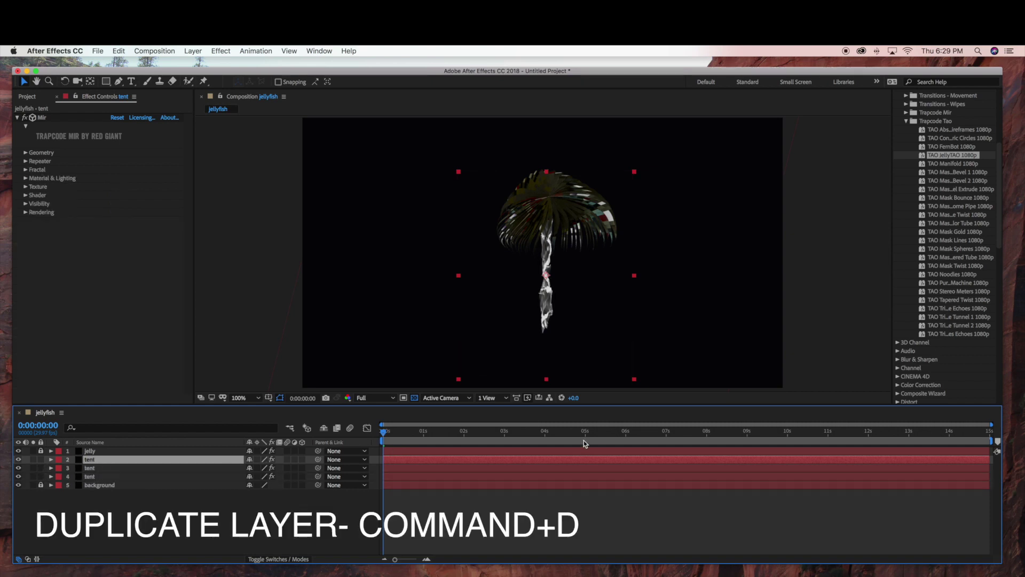
Step: Offset and lengthen the uppermost tent copy, and shift the middle tent copy slightly right and up to spread the tentacles
left_click_drag(568, 271, 578, 283)
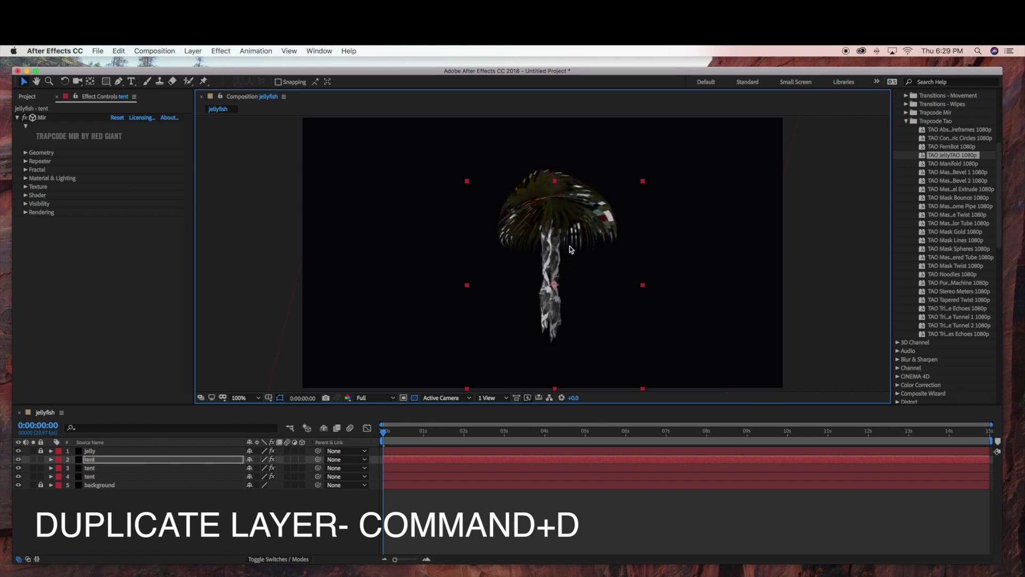
left_click_drag(644, 183, 637, 170)
left_click(98, 469)
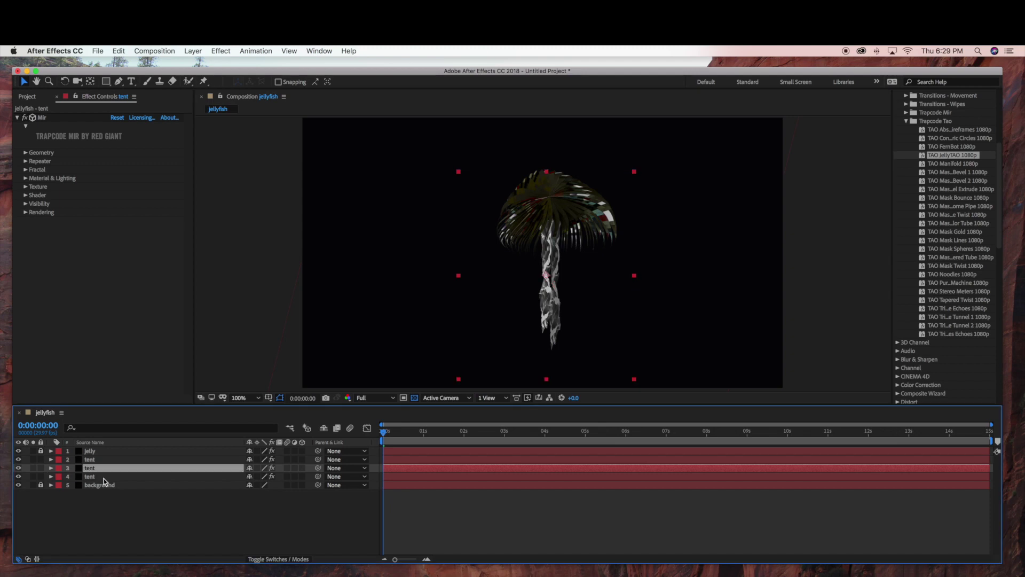
left_click_drag(549, 283, 566, 282)
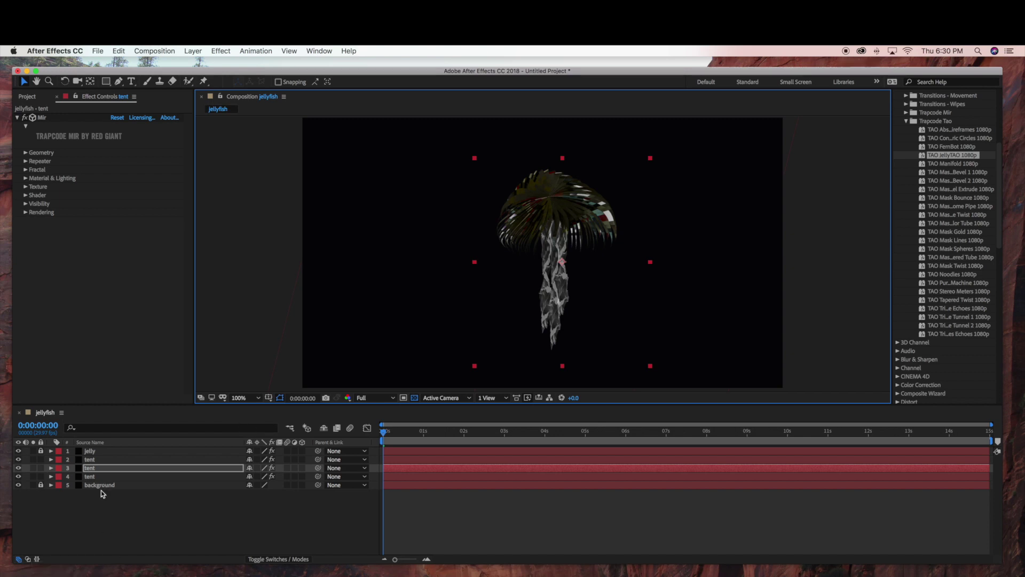
Step: Deselect the layers and lock all three tent layers
left_click(95, 510)
left_click(41, 476)
left_click(40, 467)
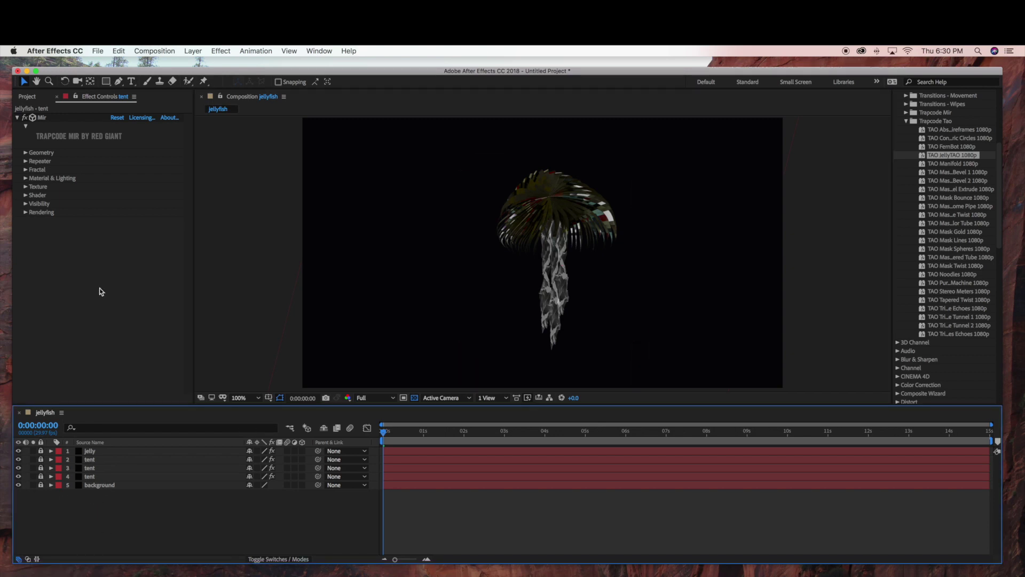
Step: Add a black 1920 by 1080 px solid layer named tent2 above the jelly layer
left_click(193, 51)
mouse_move(230, 63)
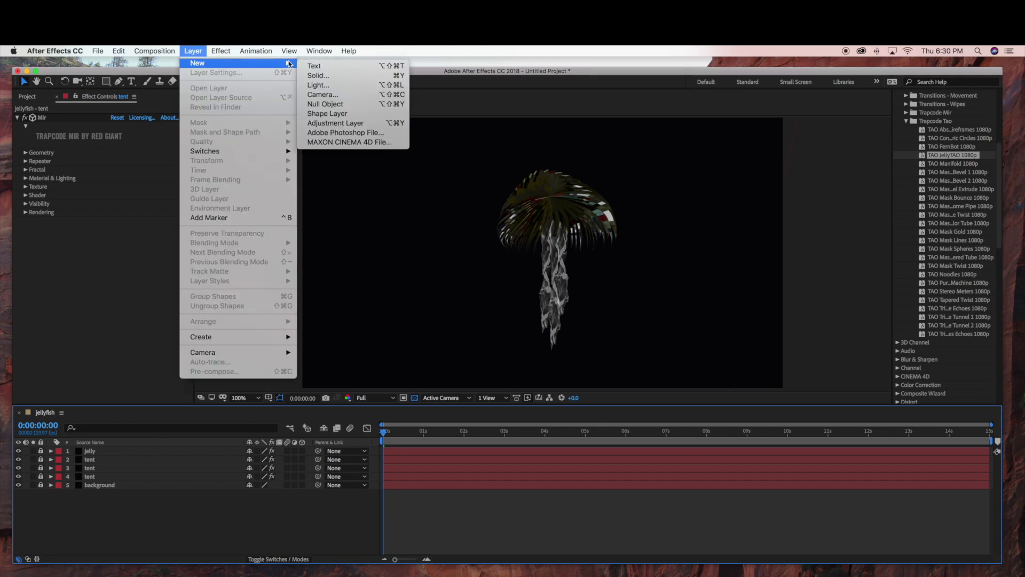
left_click(339, 75)
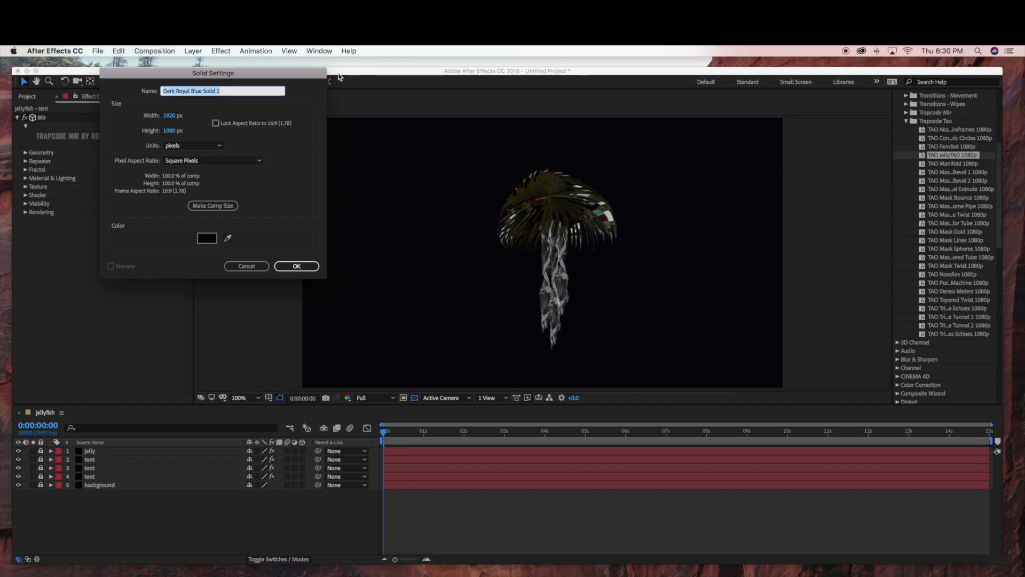
type("t")
left_click(297, 270)
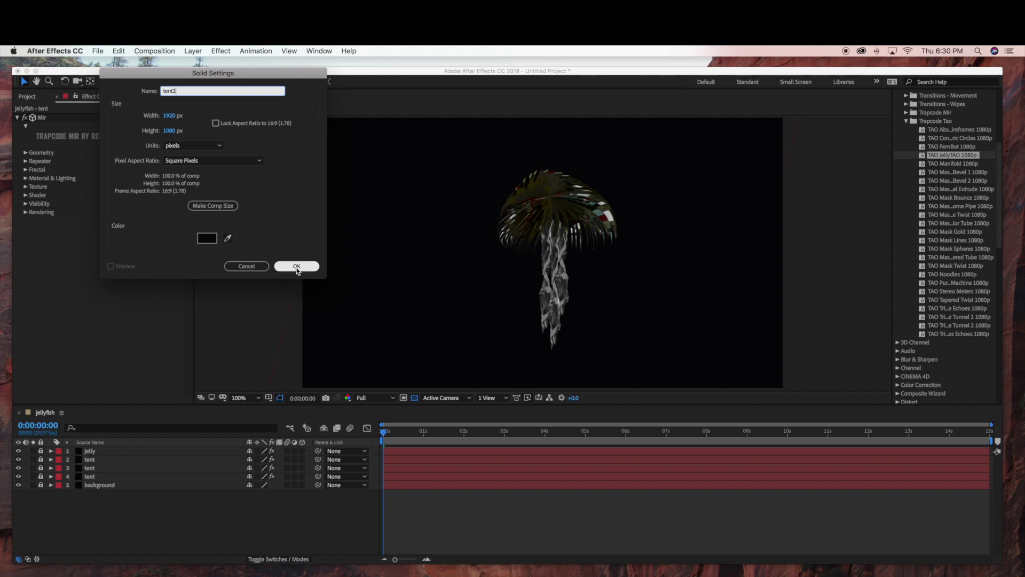
left_click(297, 269)
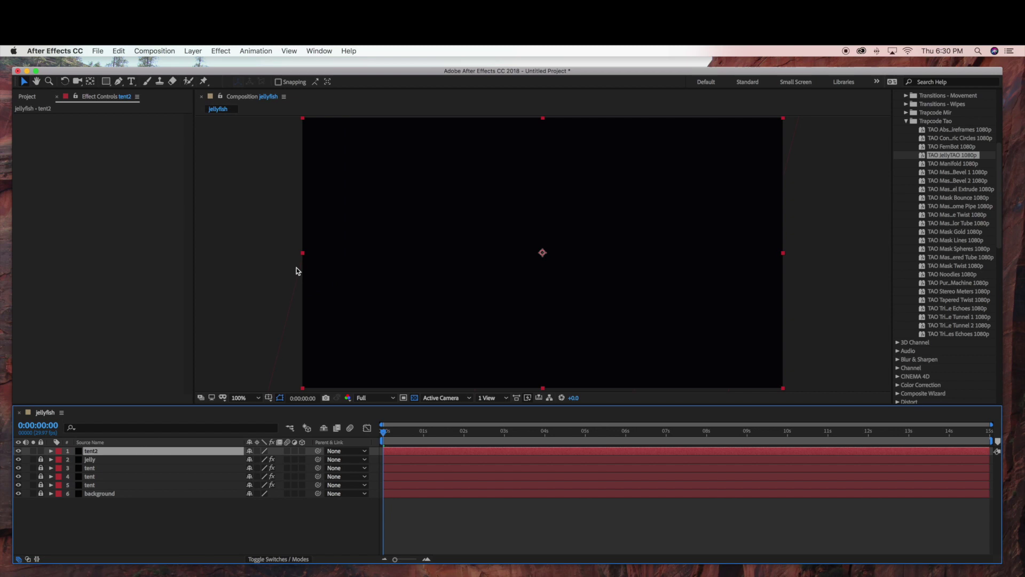
Step: Apply the Trapcode Form effect to the tent2 layer and fit the whole composition in view
left_click(220, 51)
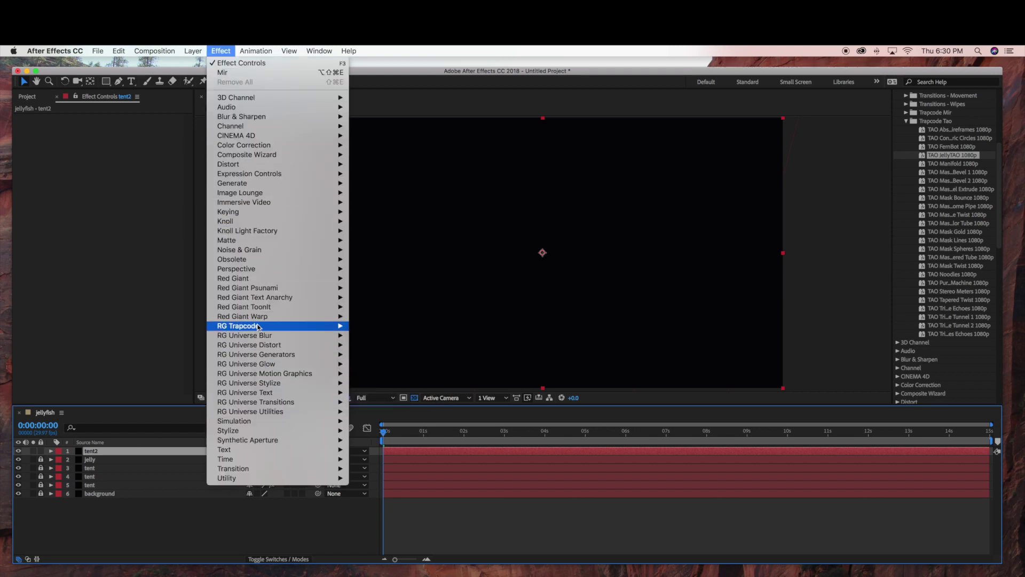
mouse_move(258, 327)
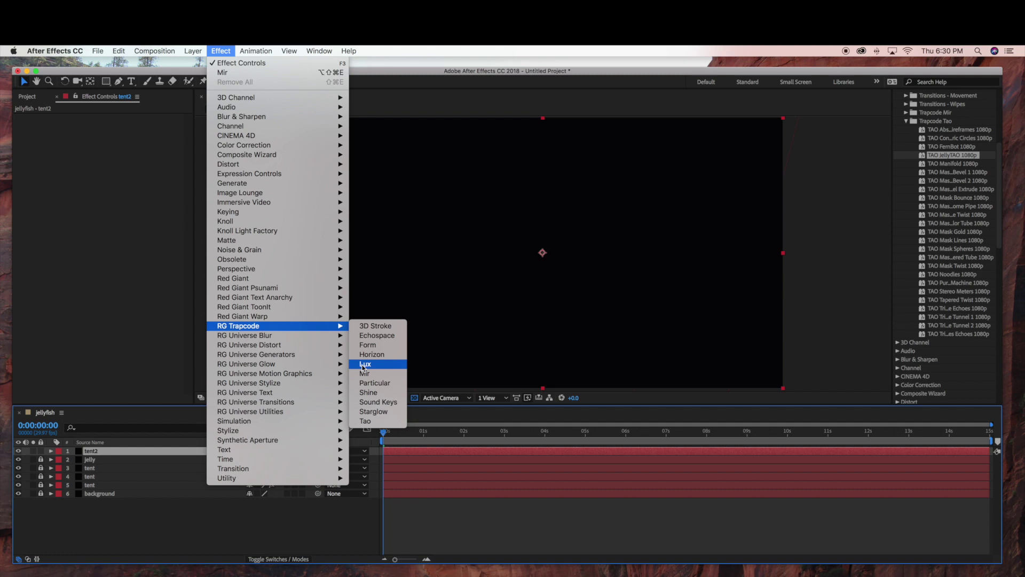
left_click(363, 345)
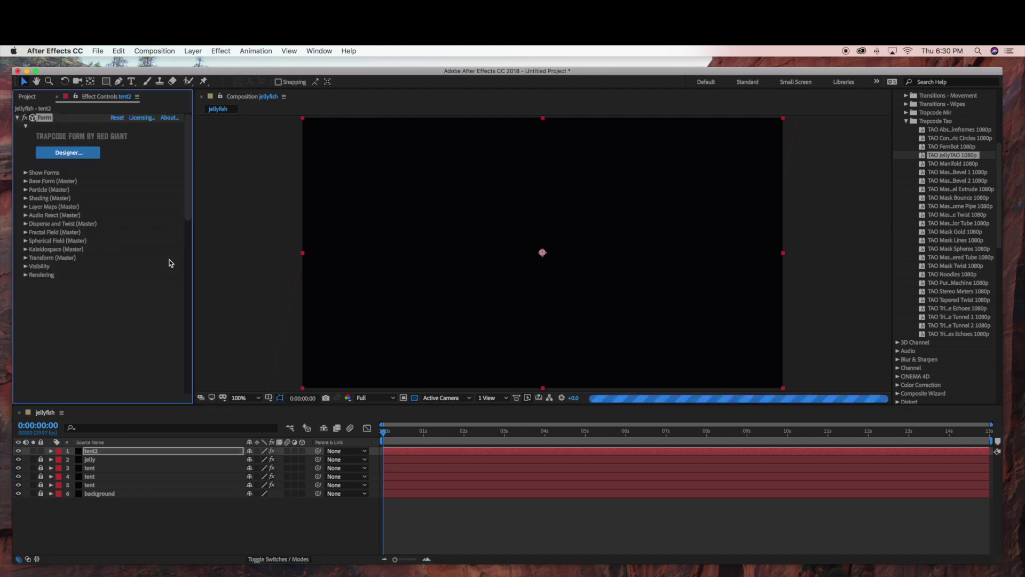
key("comma")
key("comma")
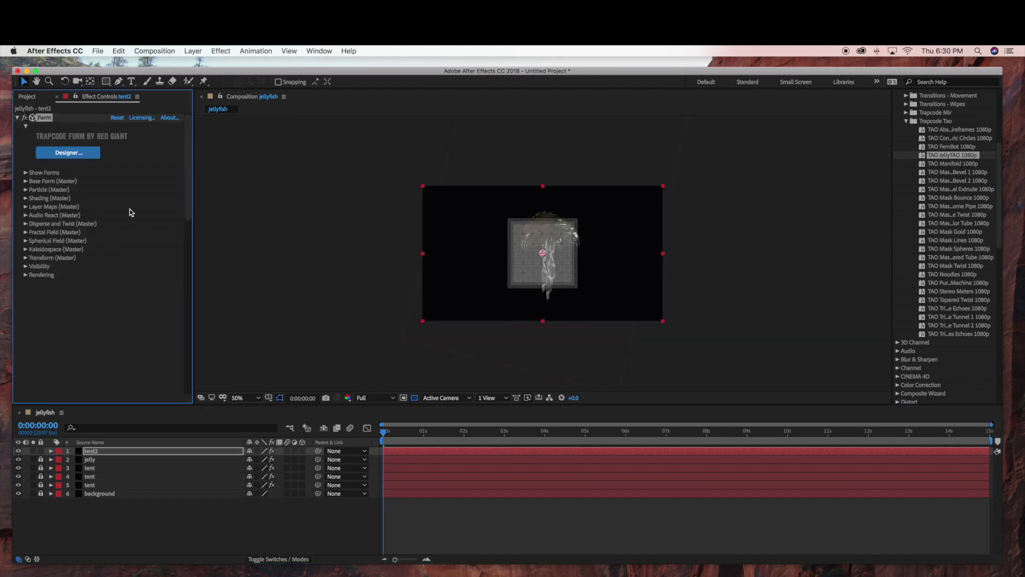
Step: Load the single-form Massive Strings preset from the Lines group in the Form Designer for tent2
left_click(68, 153)
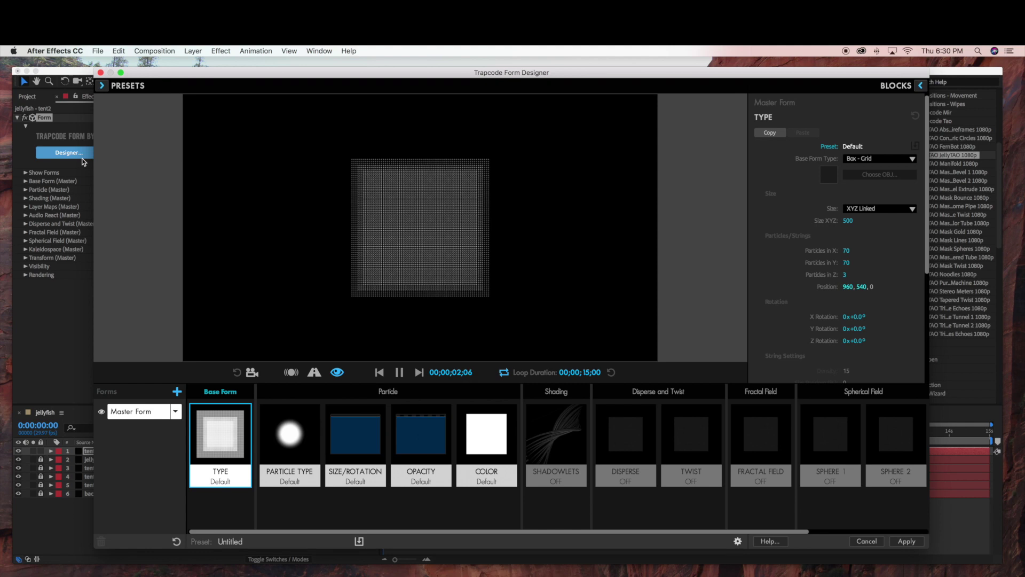
left_click(107, 87)
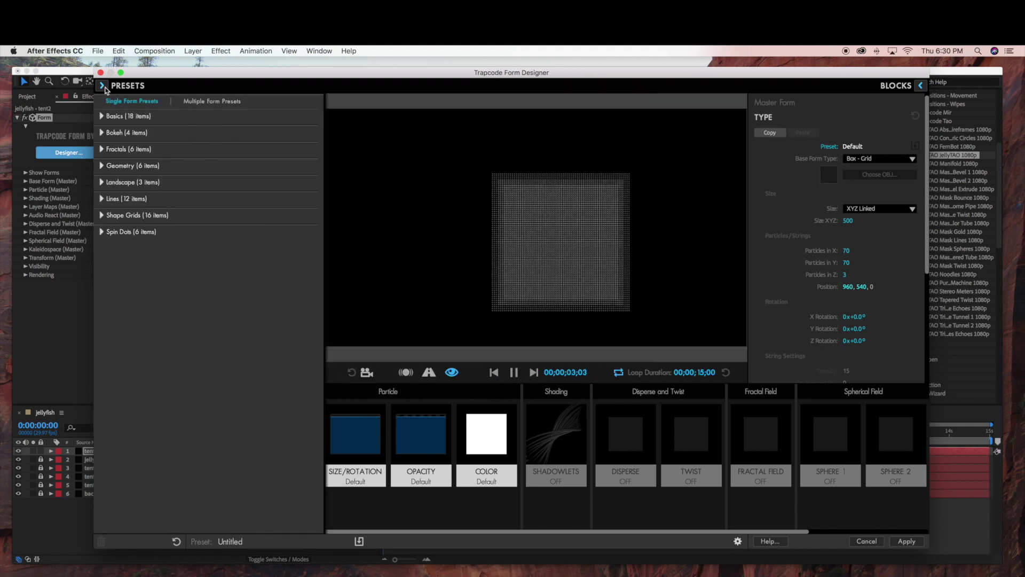
left_click(102, 166)
left_click(102, 166)
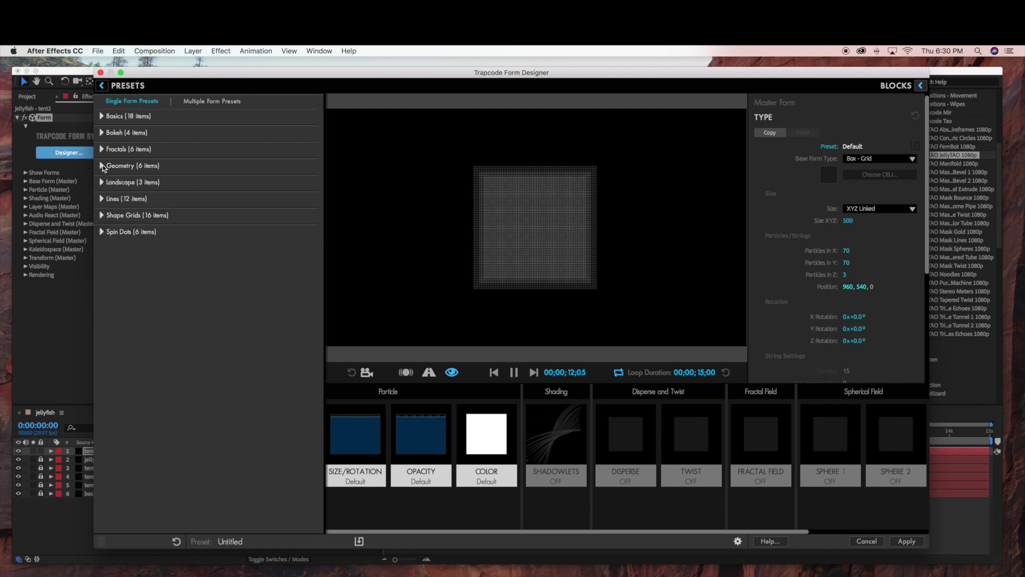
left_click(101, 199)
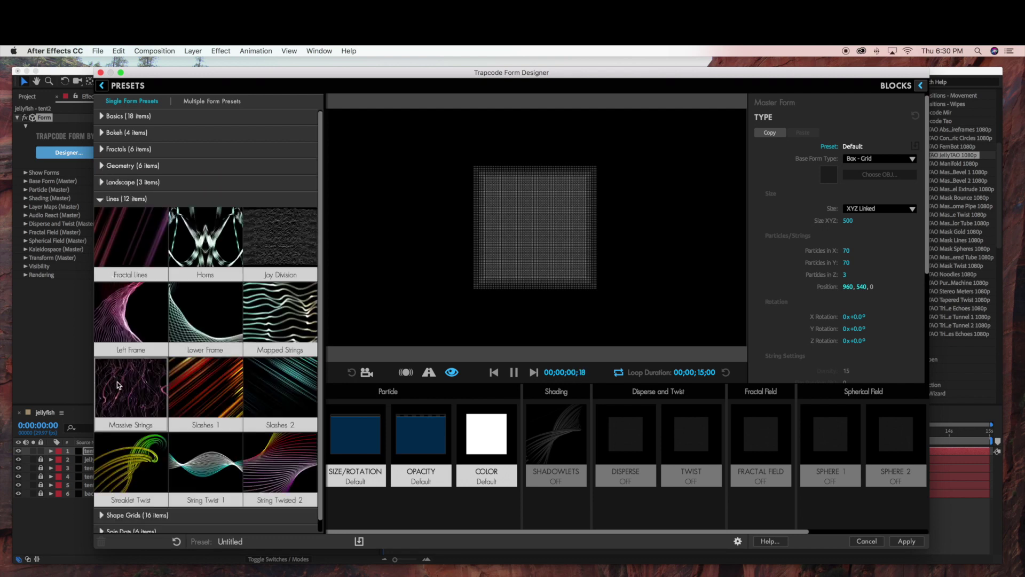
left_click(117, 383)
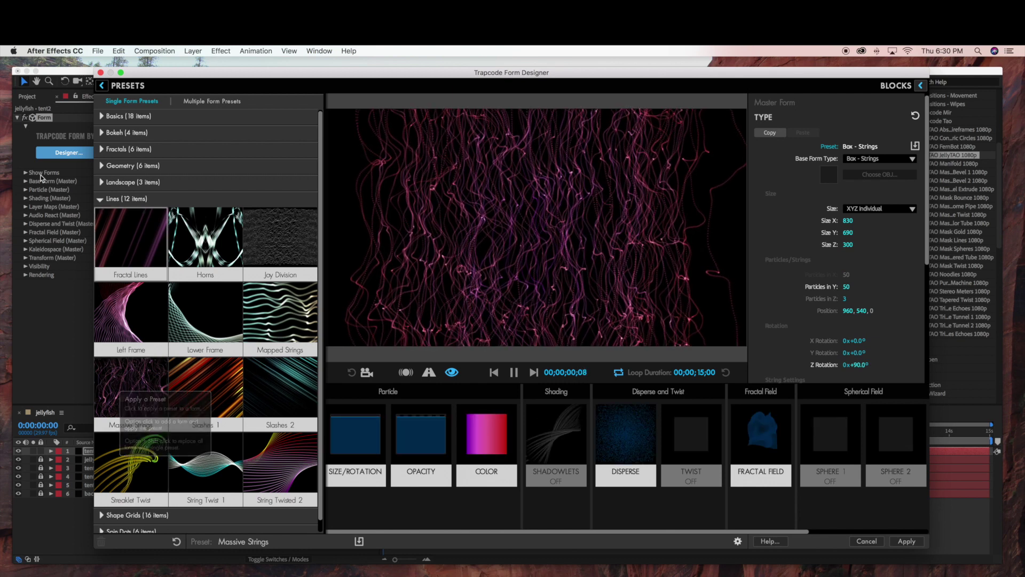
left_click(101, 86)
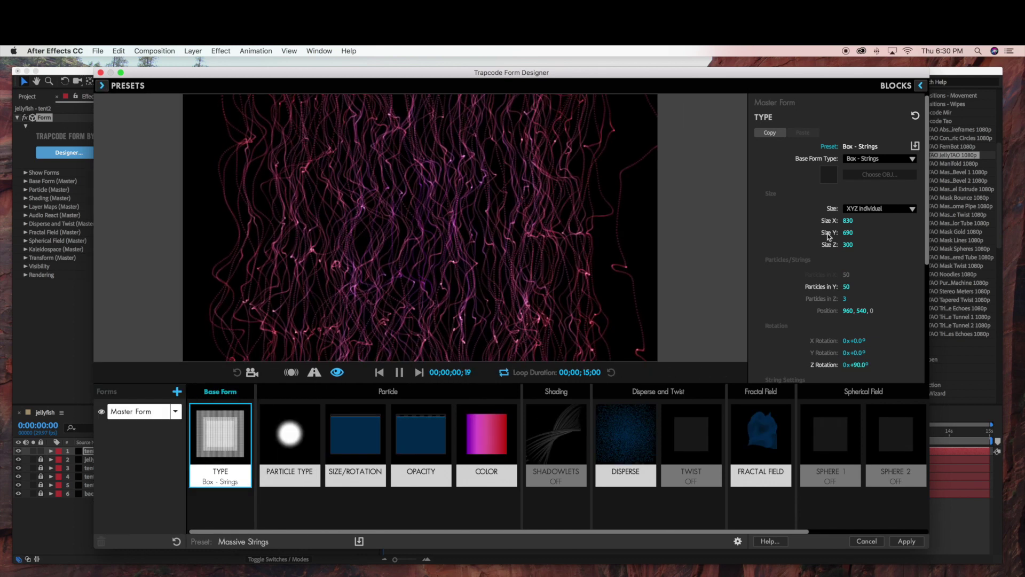
Step: Set the base form's size to X 310, Y 280 and Z 80, with 31 particles in Y and 1 in Z
left_click_drag(848, 221, 812, 232)
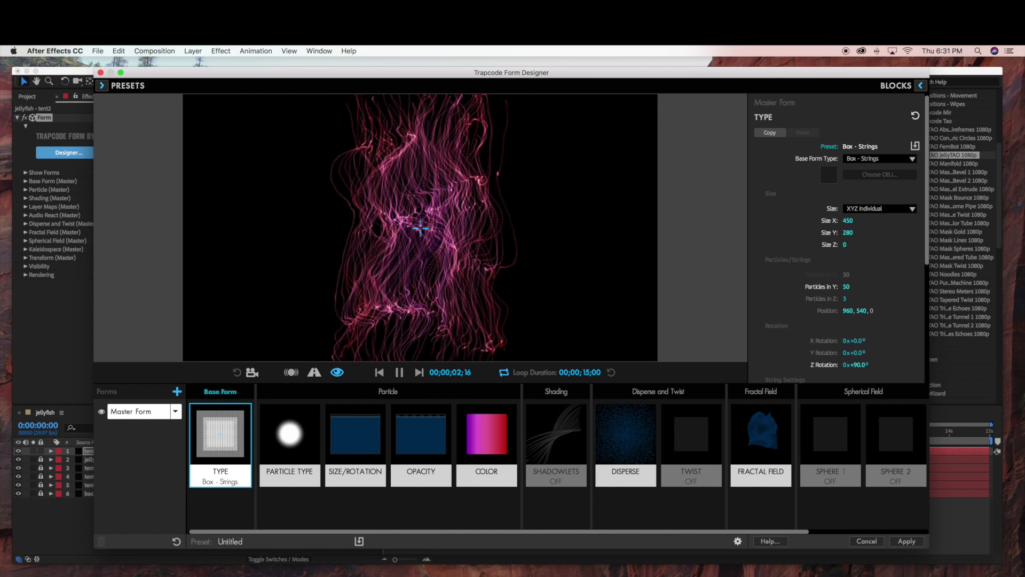
left_click(842, 244)
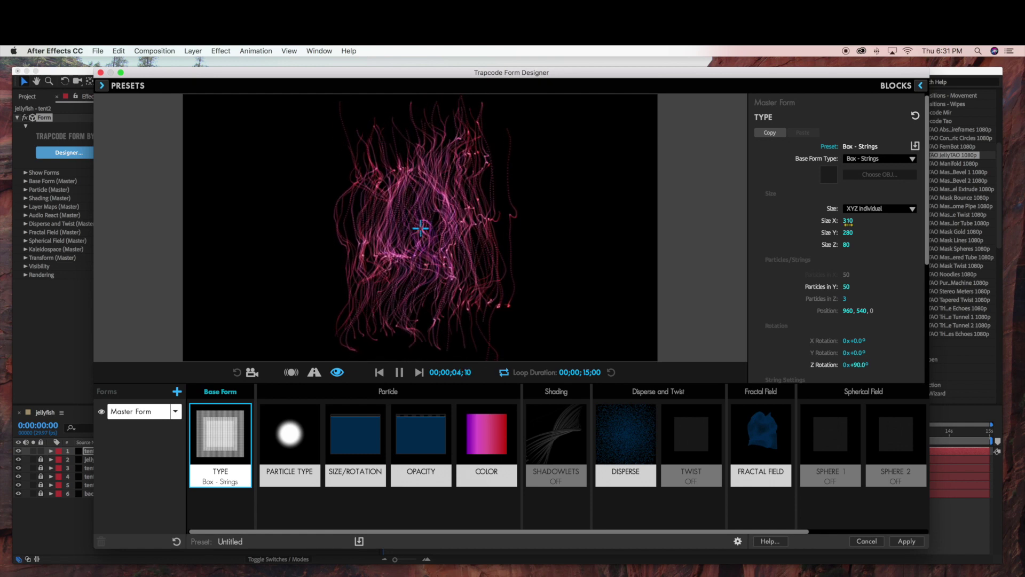
left_click_drag(847, 286, 838, 286)
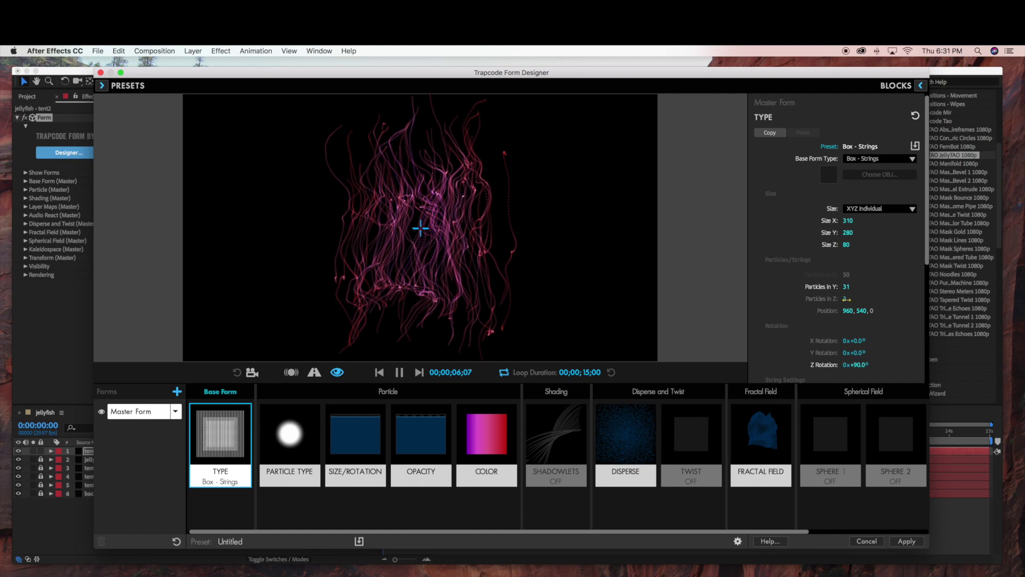
left_click_drag(845, 299, 855, 301)
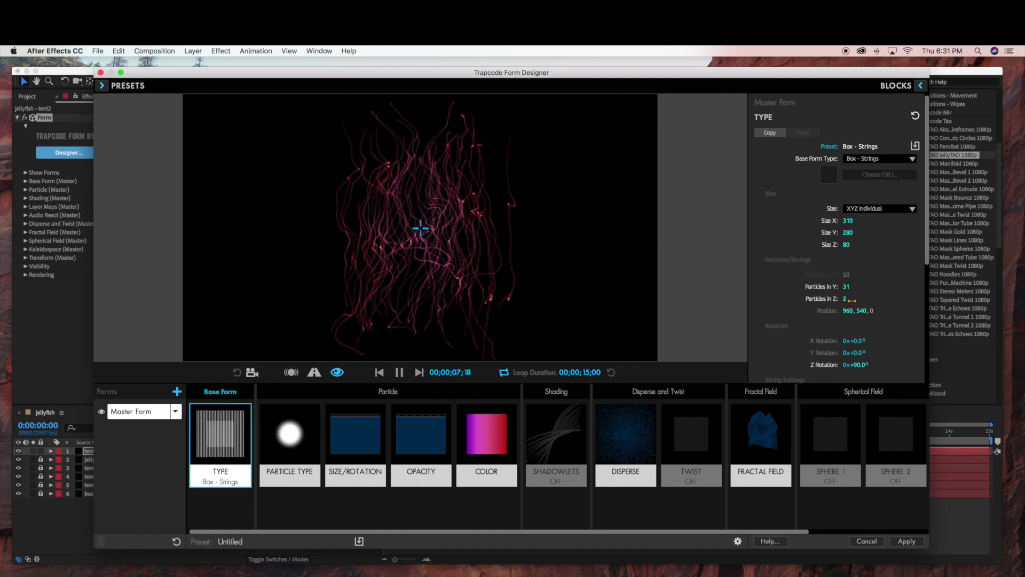
scroll(864, 291, "down", 1)
scroll(864, 290, "down", 1)
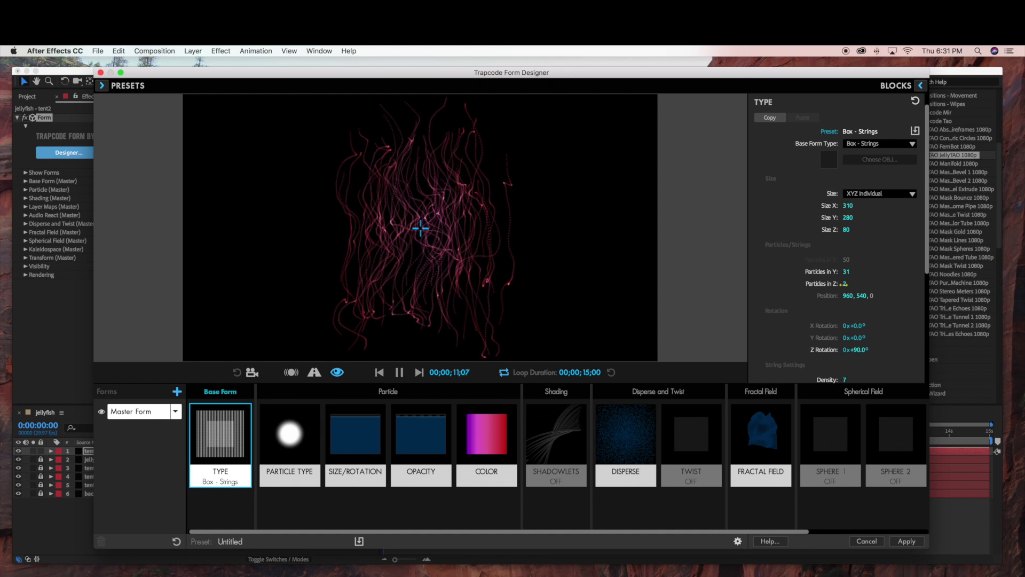
left_click(845, 283)
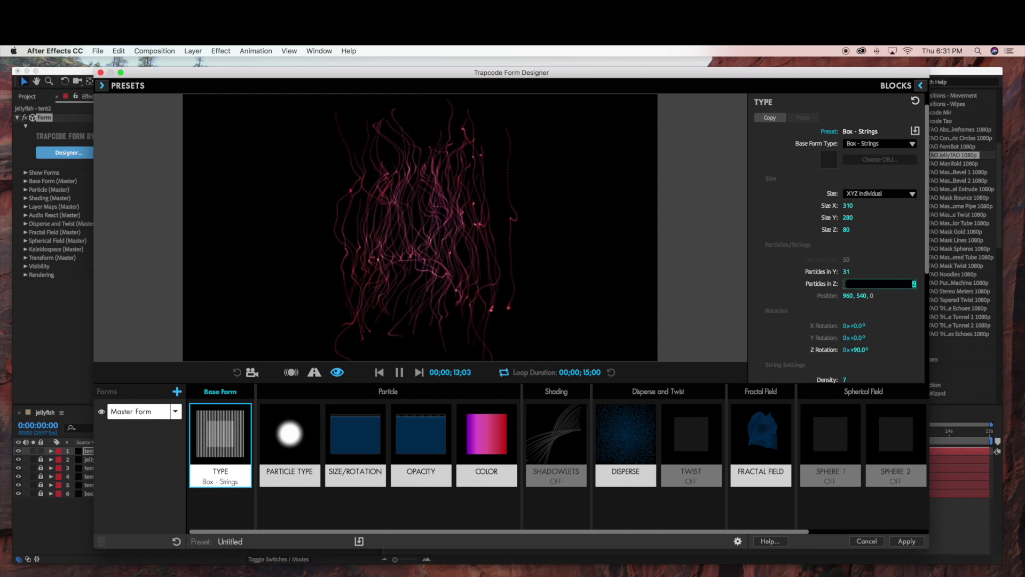
type("1")
key("Return")
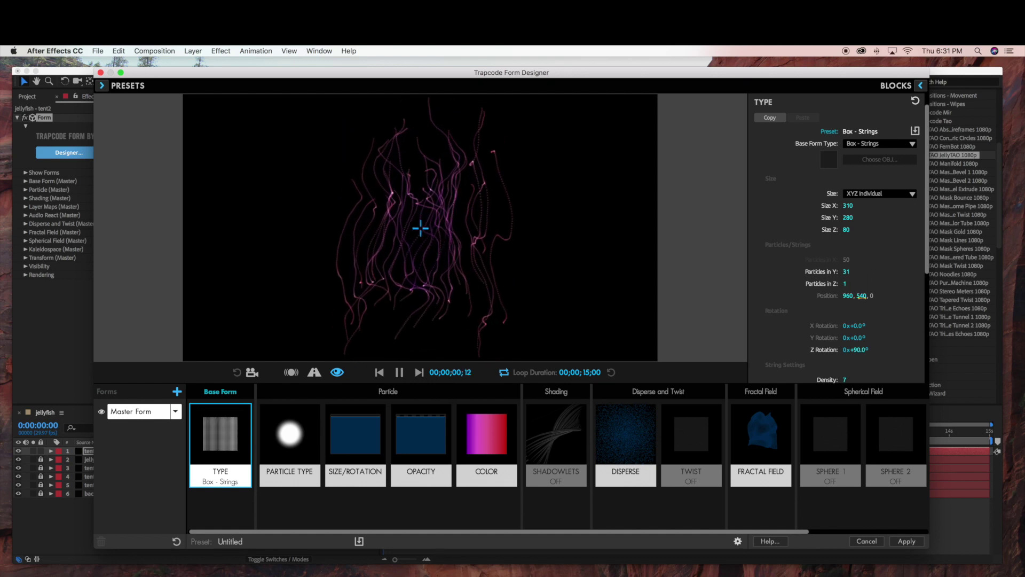
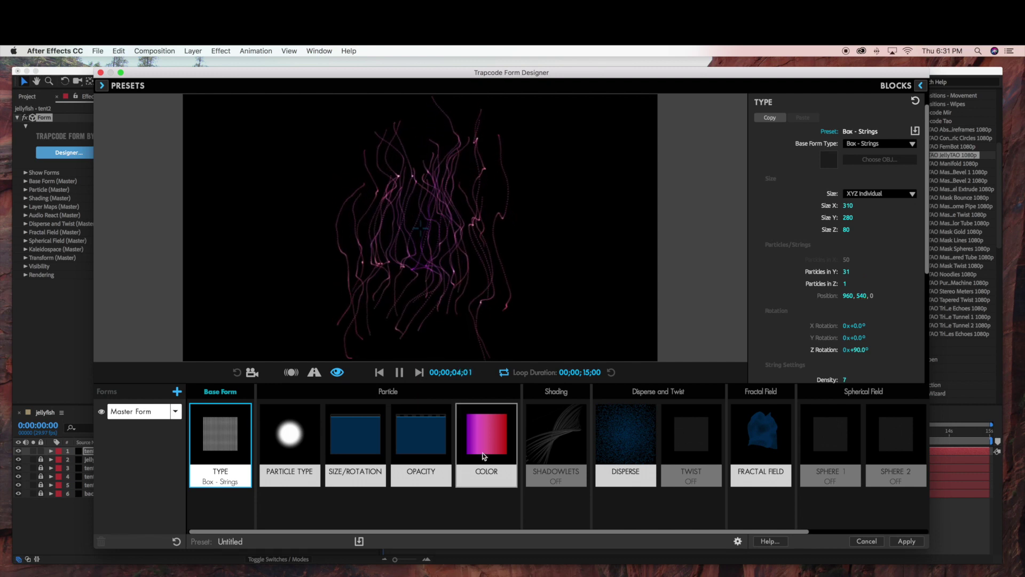
Step: Color the strings with the white-cyan-blue gradient preset and apply the finished form to the tent2 layer
left_click(886, 233)
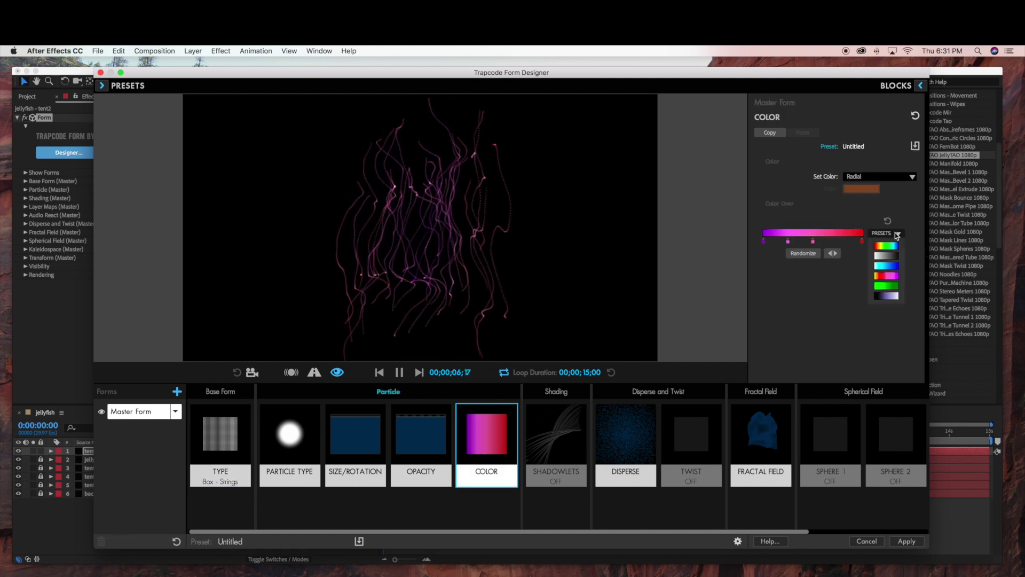
left_click(880, 268)
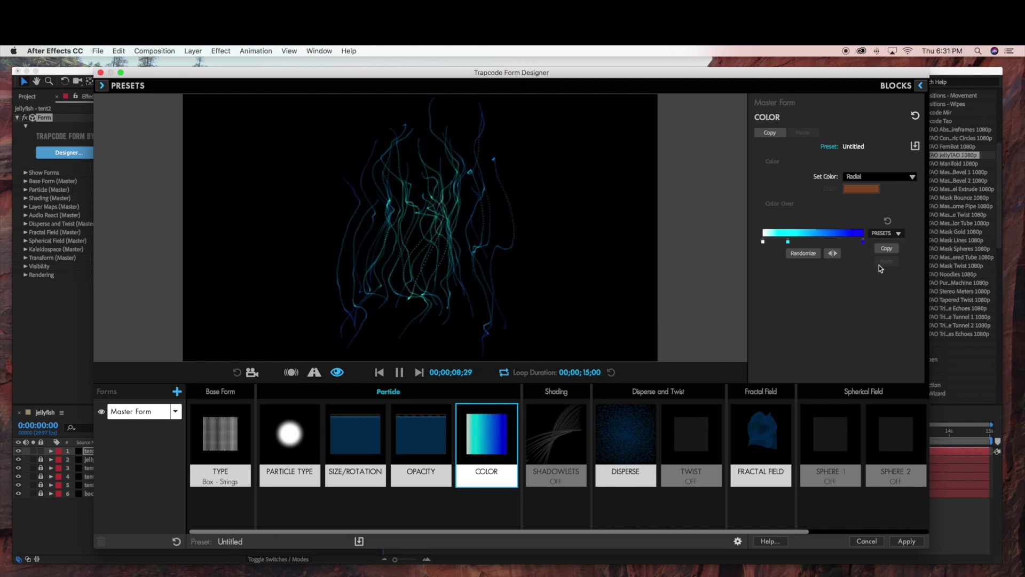
left_click(882, 235)
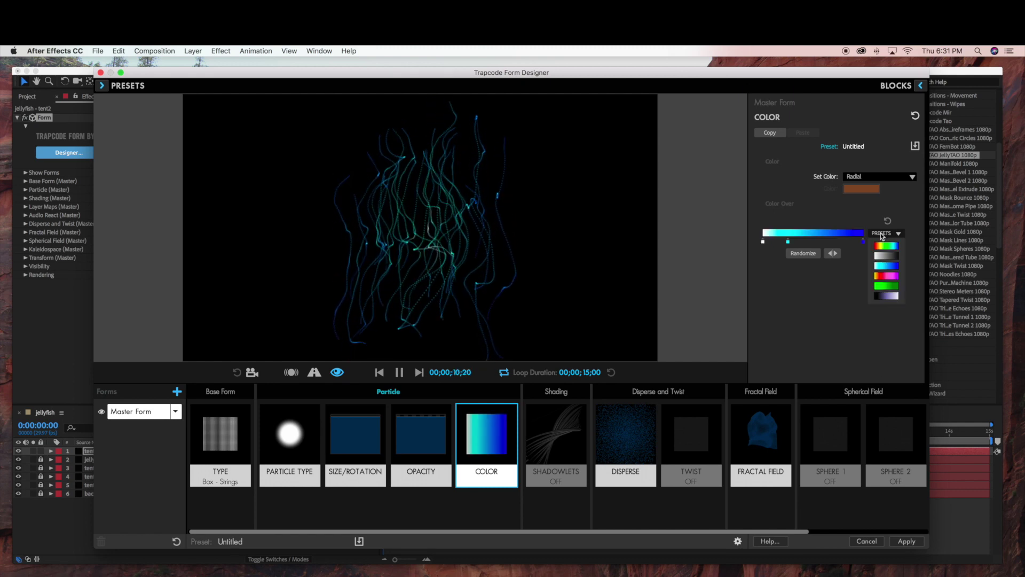
left_click(886, 295)
left_click(887, 233)
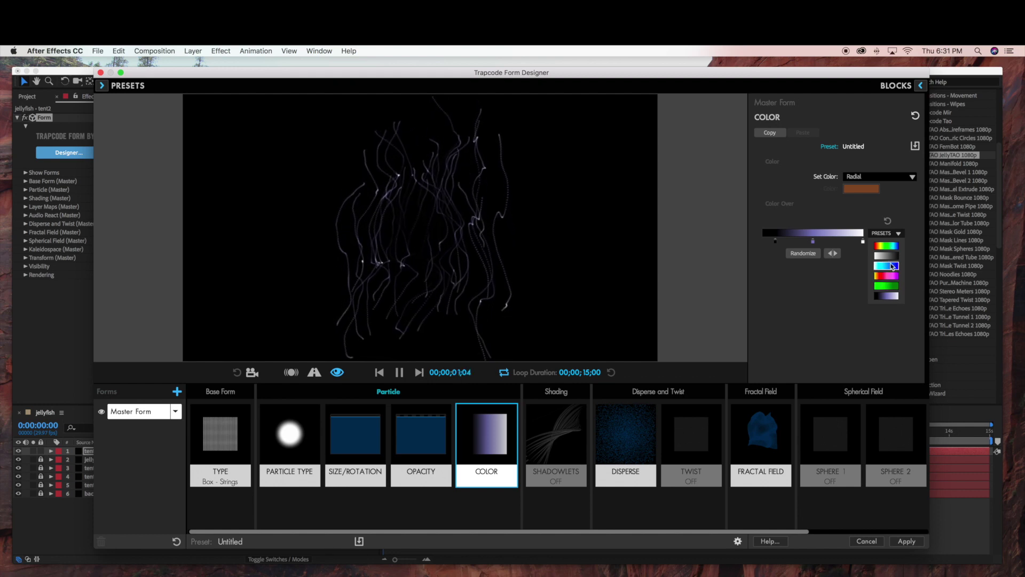
left_click(893, 266)
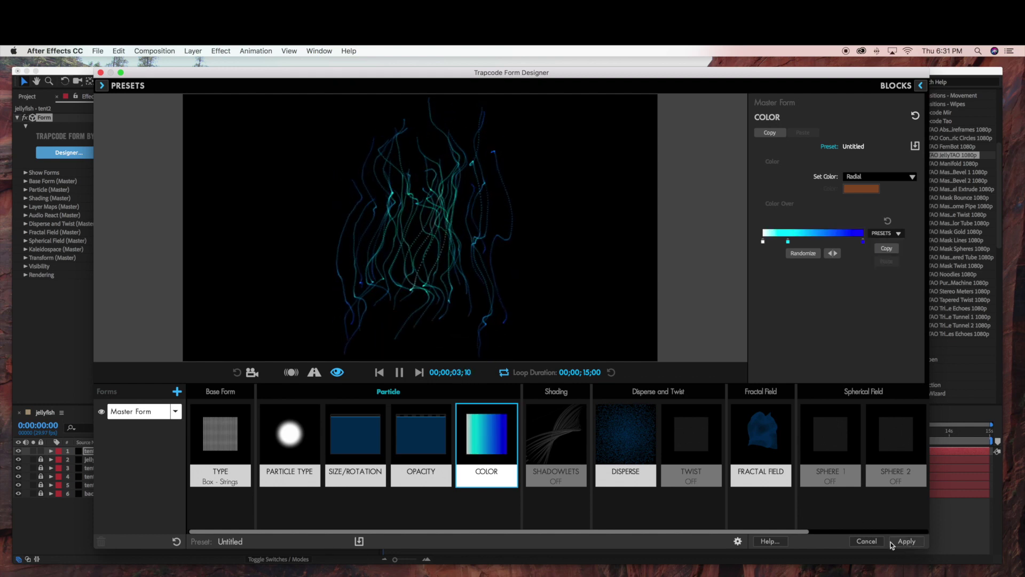
left_click(906, 542)
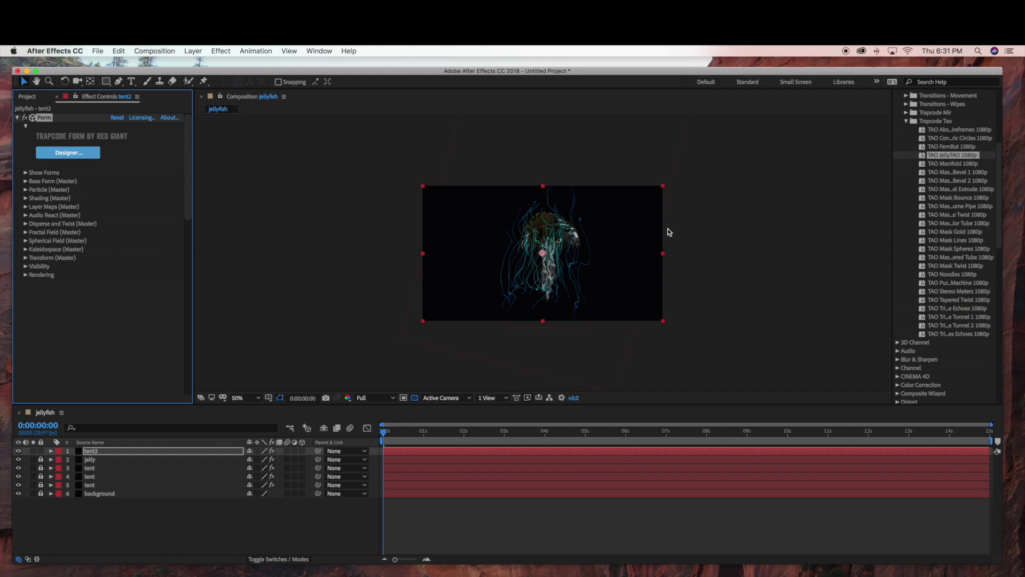
Step: Scale the tent2 layer down and position it so its strings hang beneath the jellyfish dome
left_click_drag(663, 187, 622, 209)
left_click_drag(607, 243, 612, 257)
key("period")
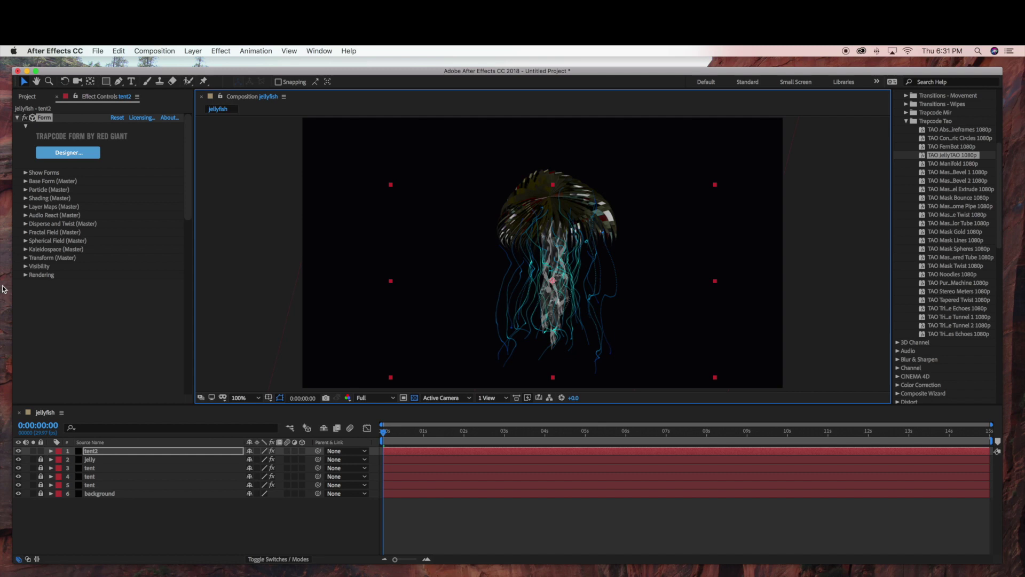
Step: Move the tent2 layer in the stack to directly below the jelly layer and above the tent layers
left_click(100, 454)
left_click_drag(101, 455, 100, 488)
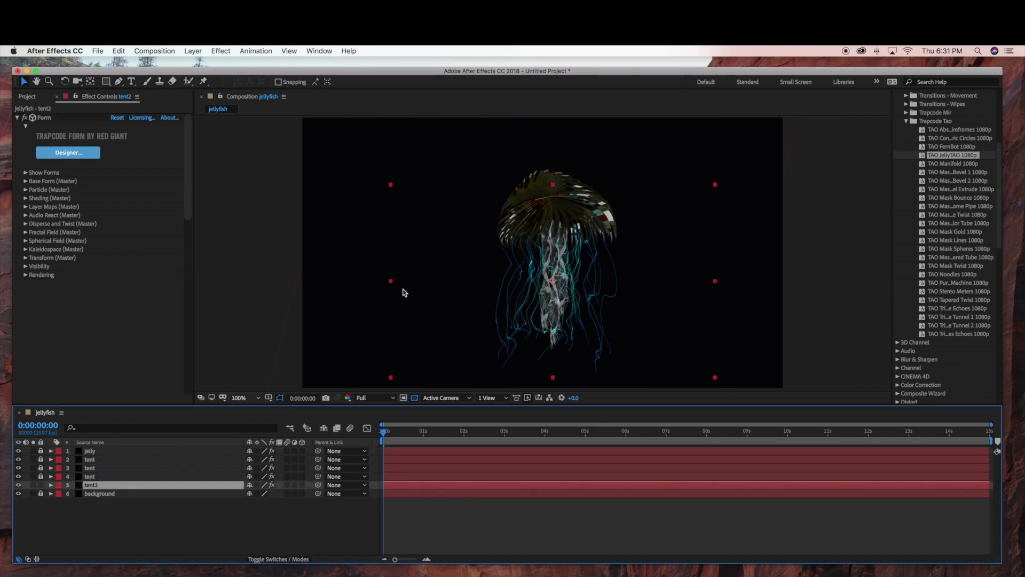
left_click_drag(117, 487, 117, 459)
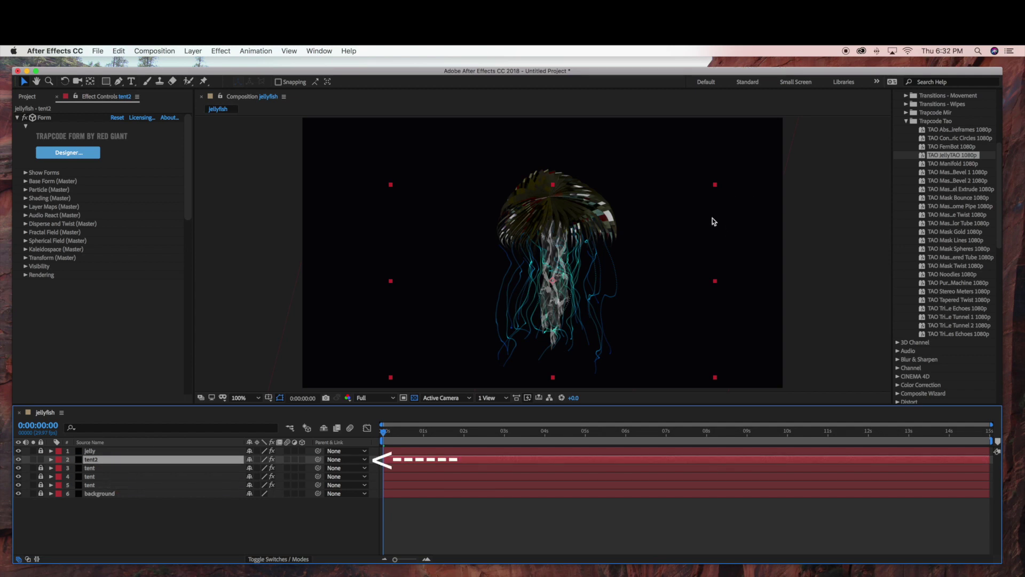
Step: Shrink the tent2 layer slightly further and nudge it to line up its strings under the dome
left_click_drag(716, 185, 711, 186)
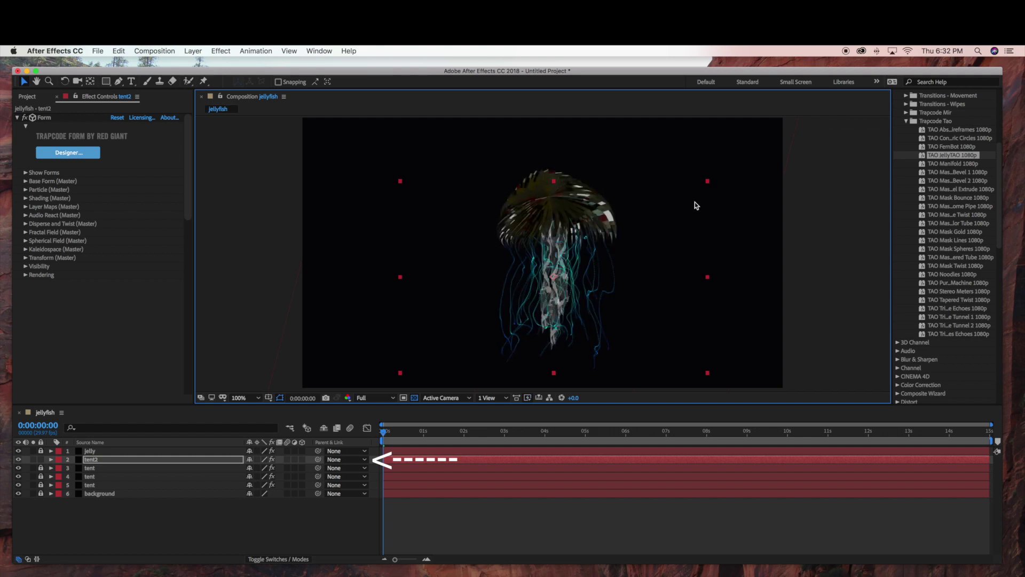
left_click_drag(708, 186, 700, 185)
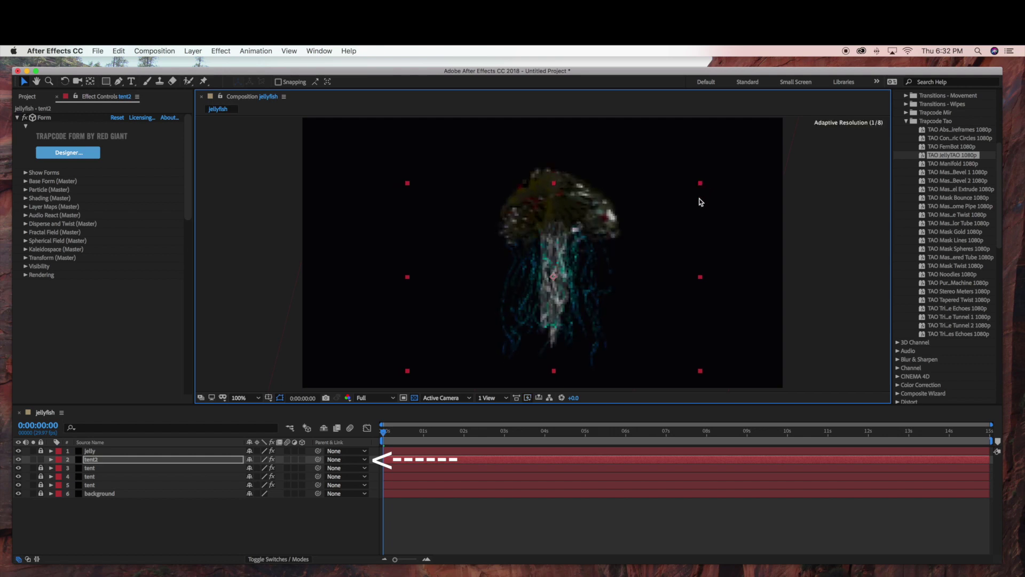
left_click_drag(685, 239, 686, 239)
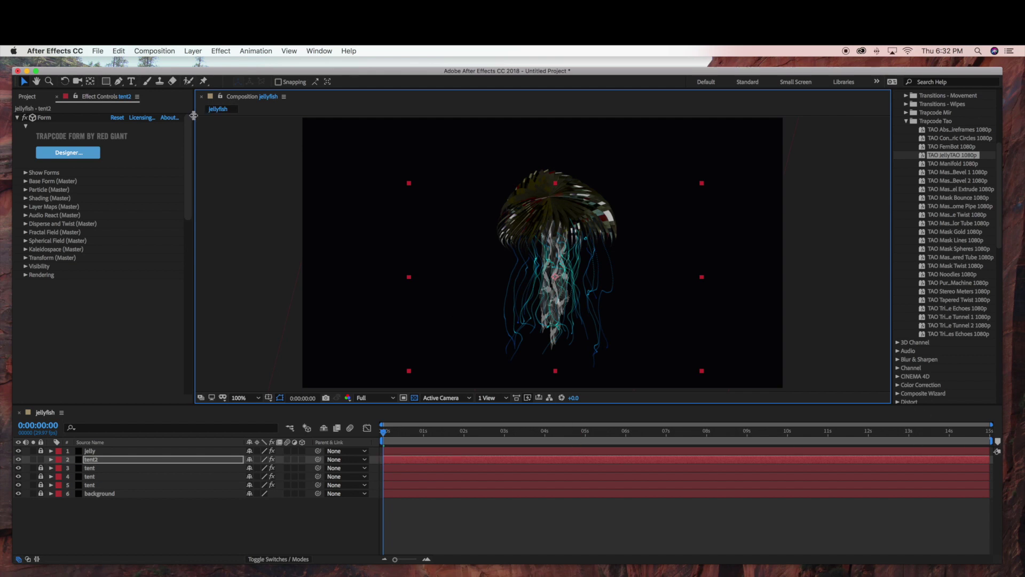
Step: Preview the jellyfish animation, stop playback and return the current time to 0:00:00:00
left_click(158, 51)
mouse_move(188, 158)
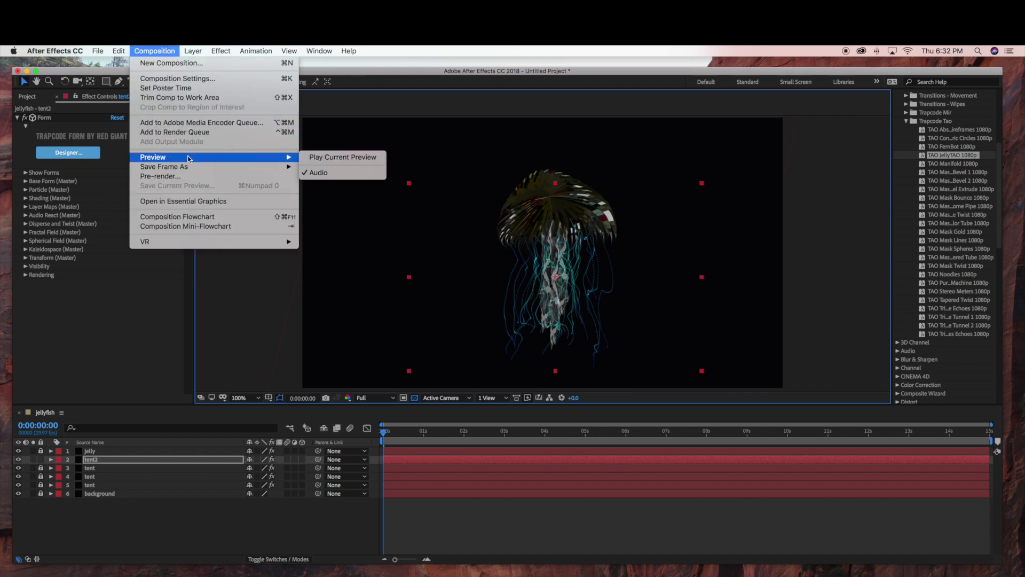
left_click(310, 158)
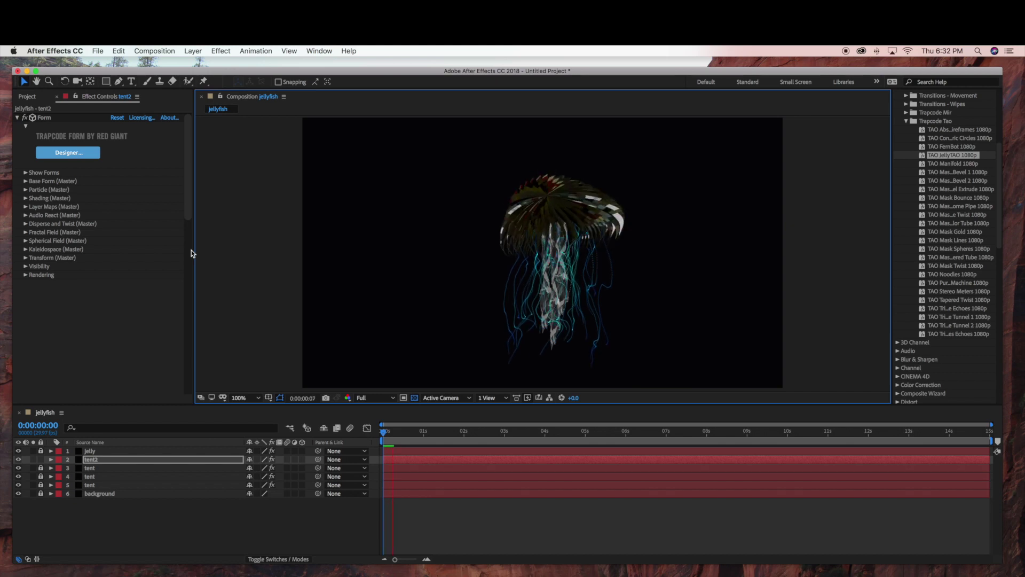
left_click(151, 52)
mouse_move(168, 158)
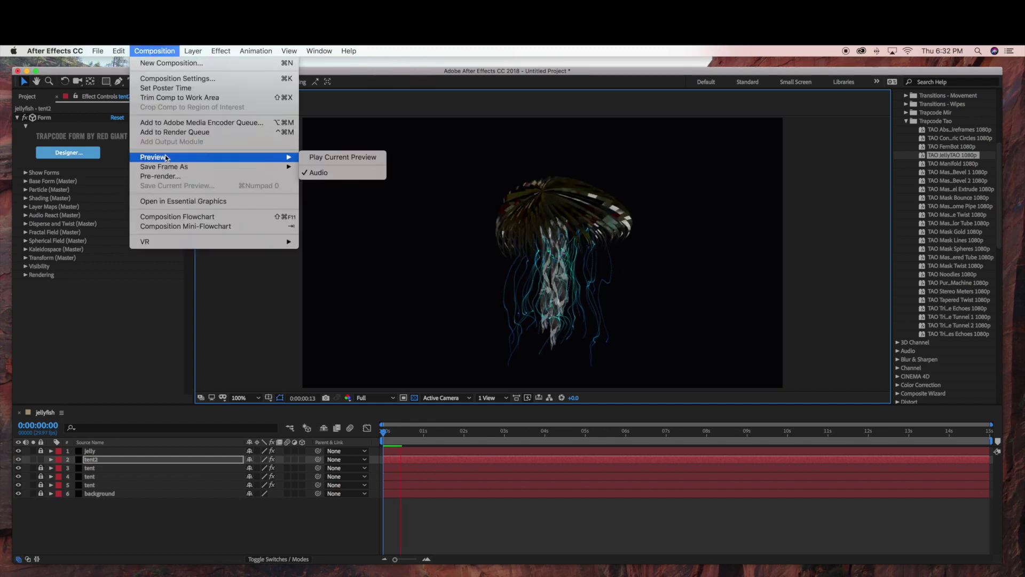
left_click(319, 158)
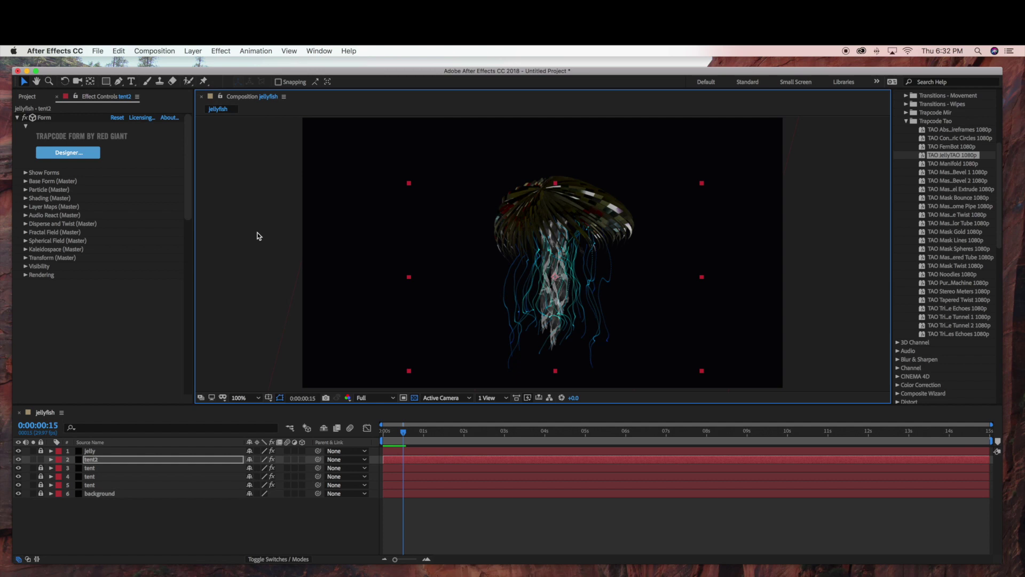
left_click_drag(405, 454, 374, 439)
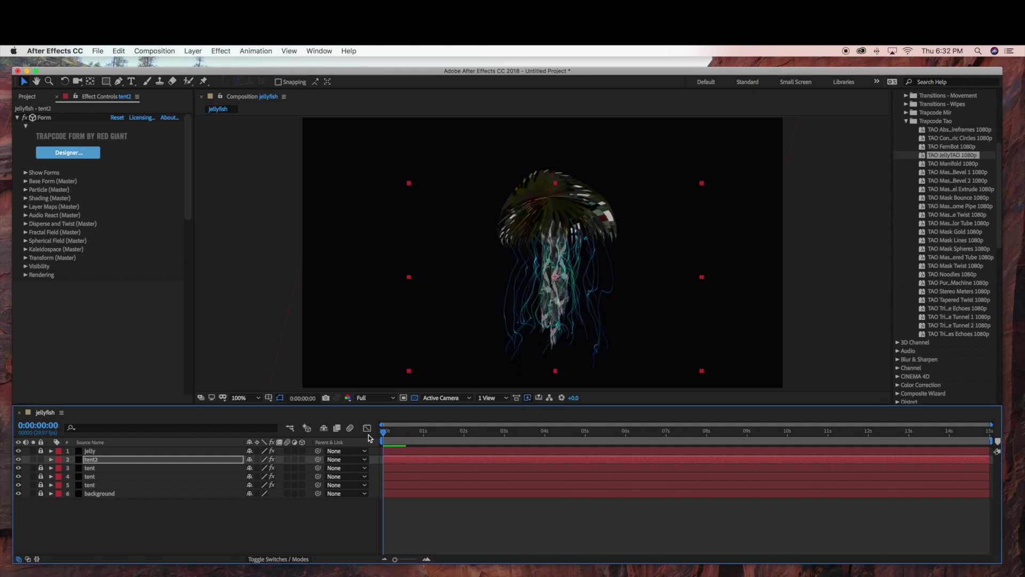
Step: Lock the tent2 layer, and unlock and select the jelly layer
left_click(41, 460)
left_click(41, 450)
left_click(116, 451)
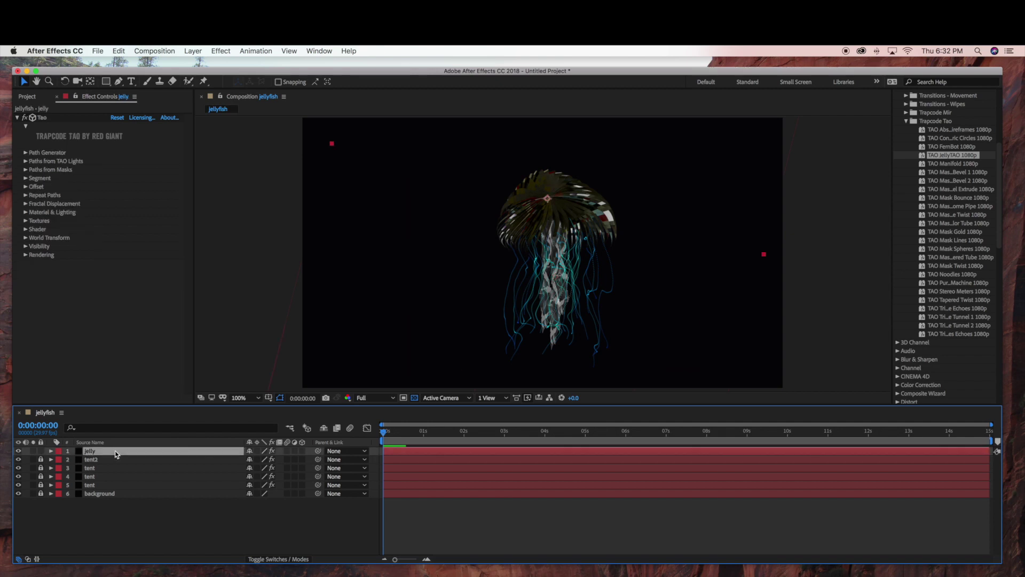
Step: Find the Curves effect and apply it to the jelly layer
scroll(971, 167, "up", 6)
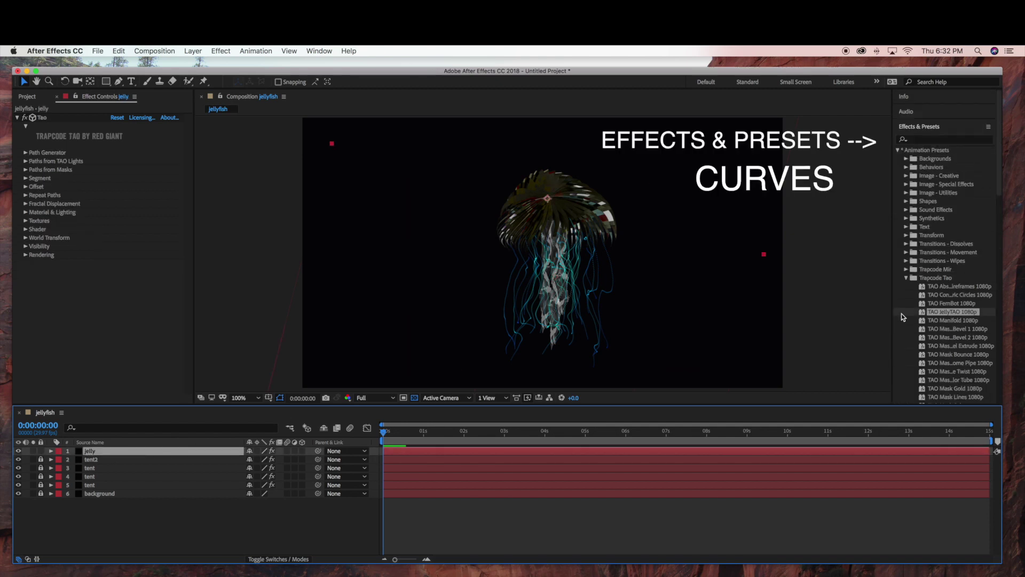
left_click(906, 278)
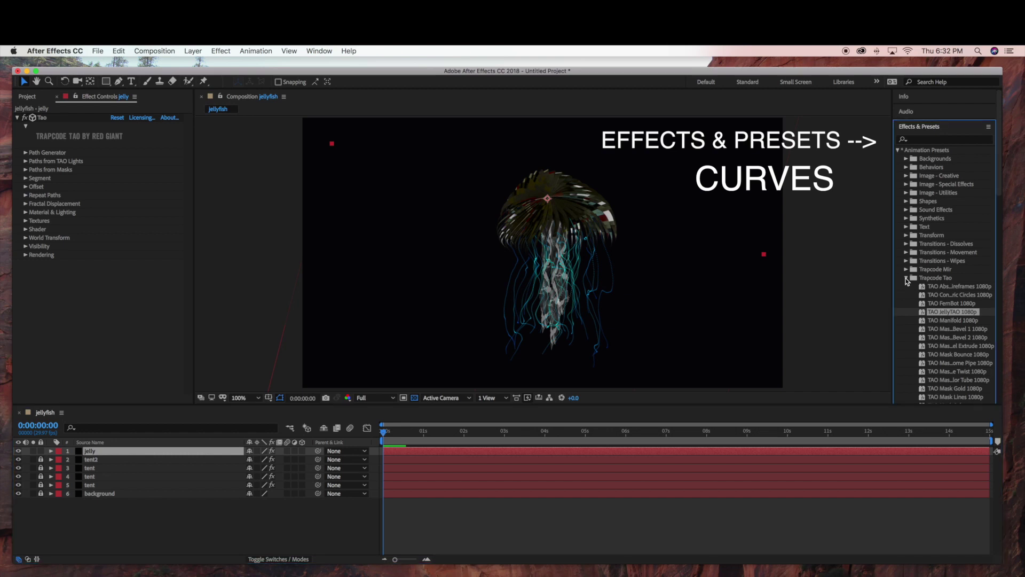
left_click(920, 140)
left_click(899, 150)
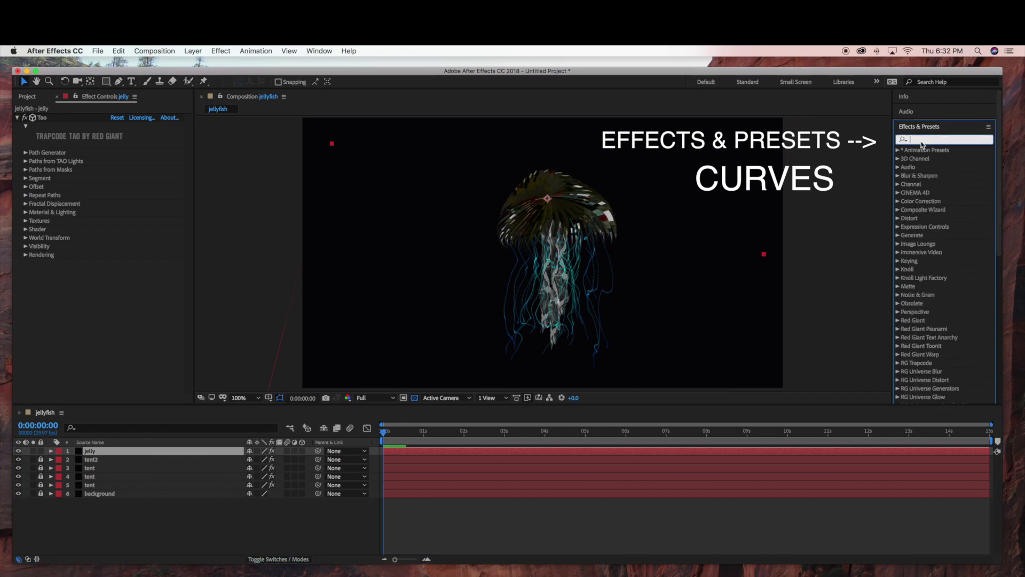
type("cur")
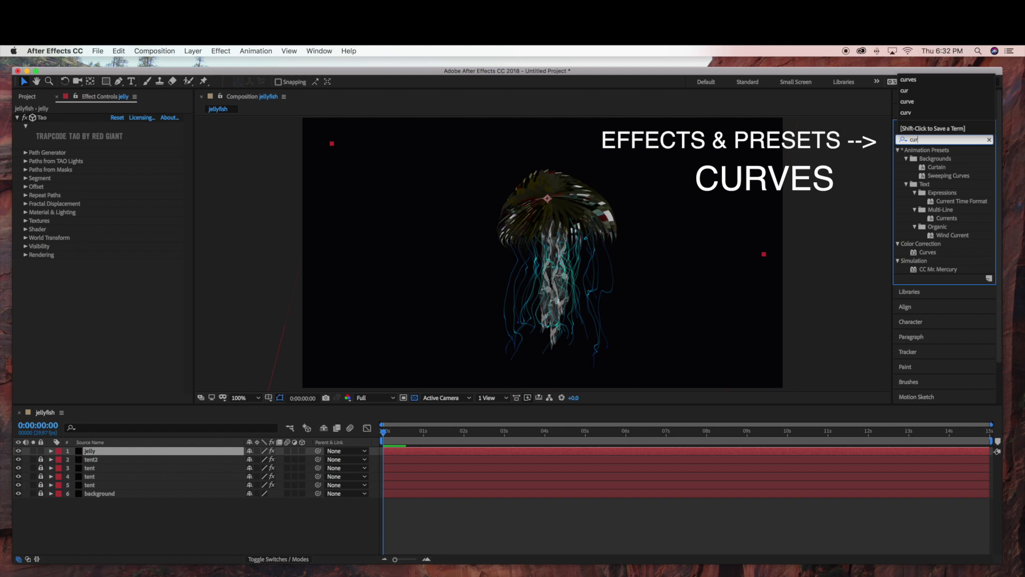
type("ves")
left_click_drag(927, 183, 91, 453)
Step: Bend the jelly layer's red curve down and its green, blue and RGB curves up to tint the dome a brighter teal green
left_click_drag(95, 312, 112, 325)
key("alt+3")
key("alt+4")
key("alt+5")
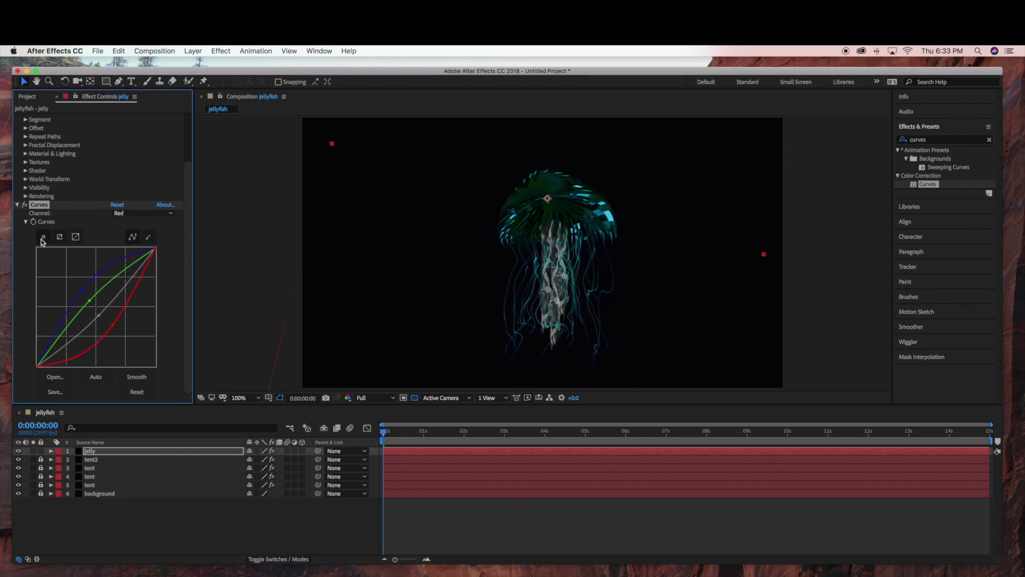
left_click_drag(105, 310, 84, 295)
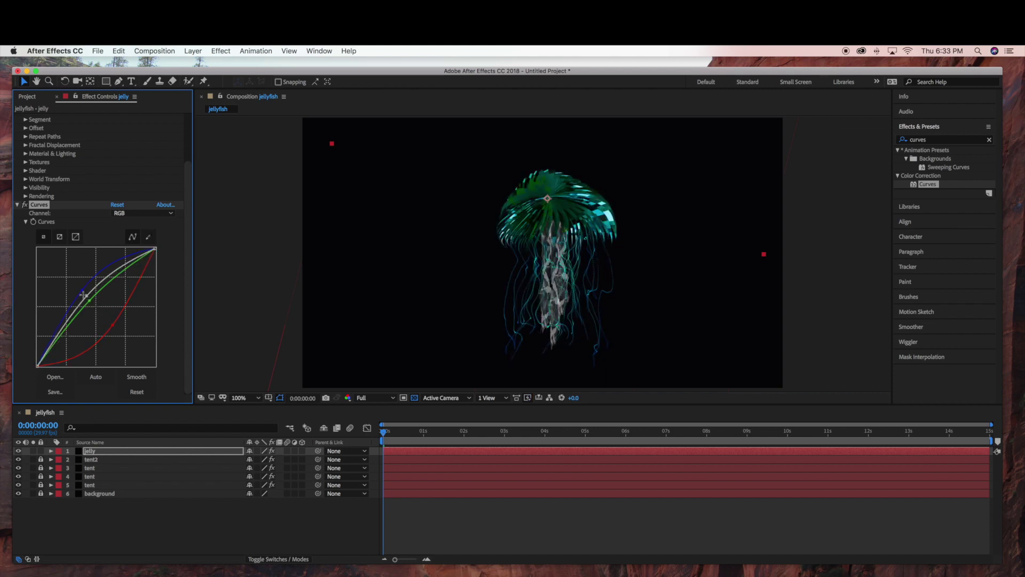
left_click(18, 205)
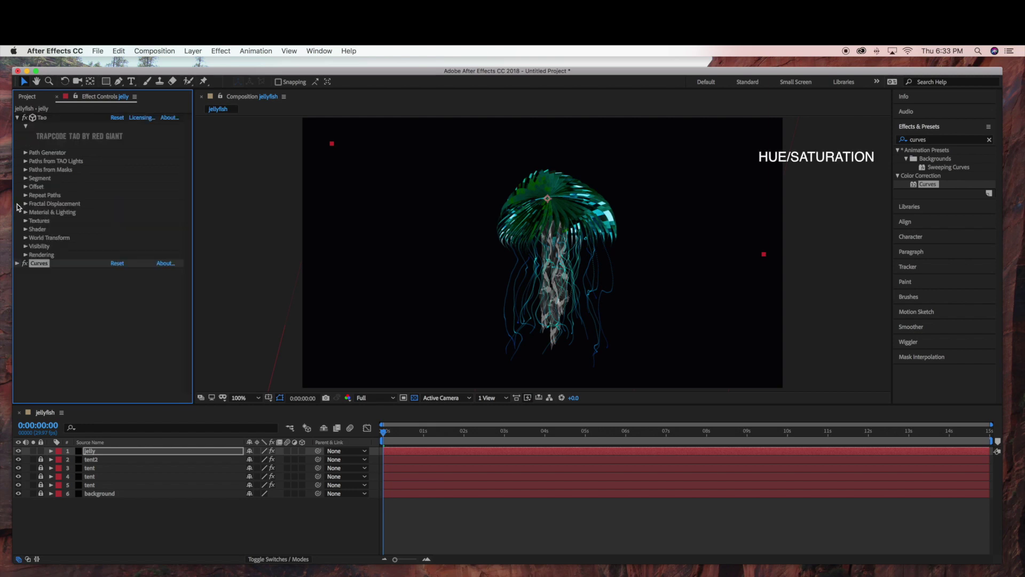
Step: Apply Hue/Saturation to the jelly layer with a master saturation of 43 and a master lightness of 7
left_click(990, 139)
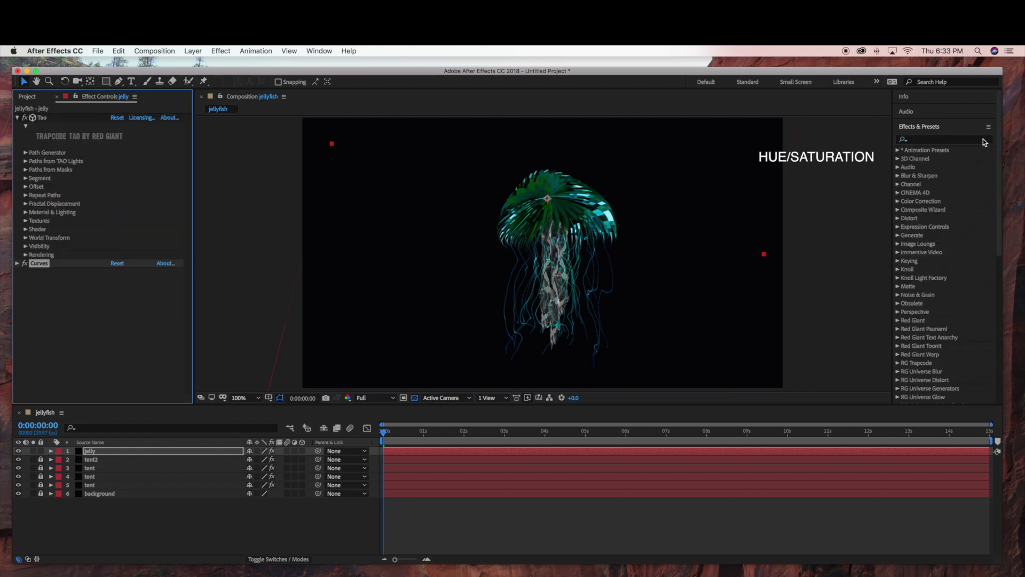
type("hue")
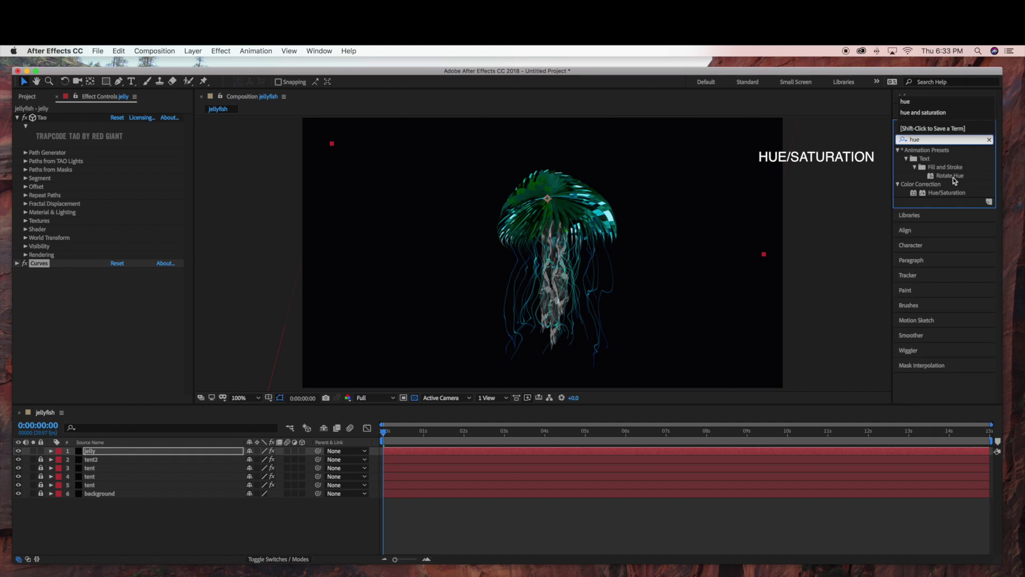
left_click_drag(936, 197, 121, 452)
left_click_drag(106, 343, 103, 367)
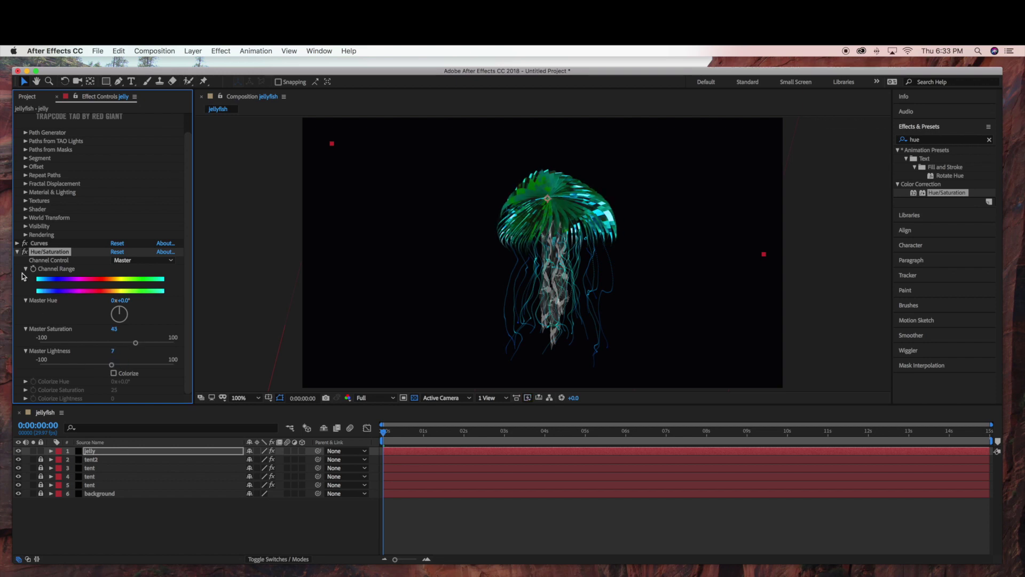
left_click(17, 252)
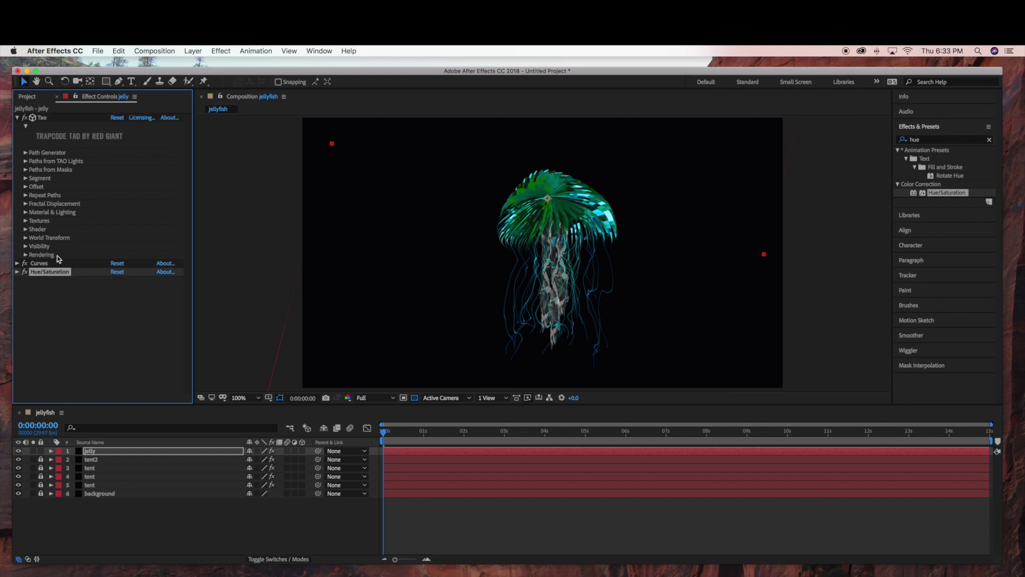
Step: Find the Colorama effect and apply it to the jelly layer
left_click(989, 140)
type("coloram")
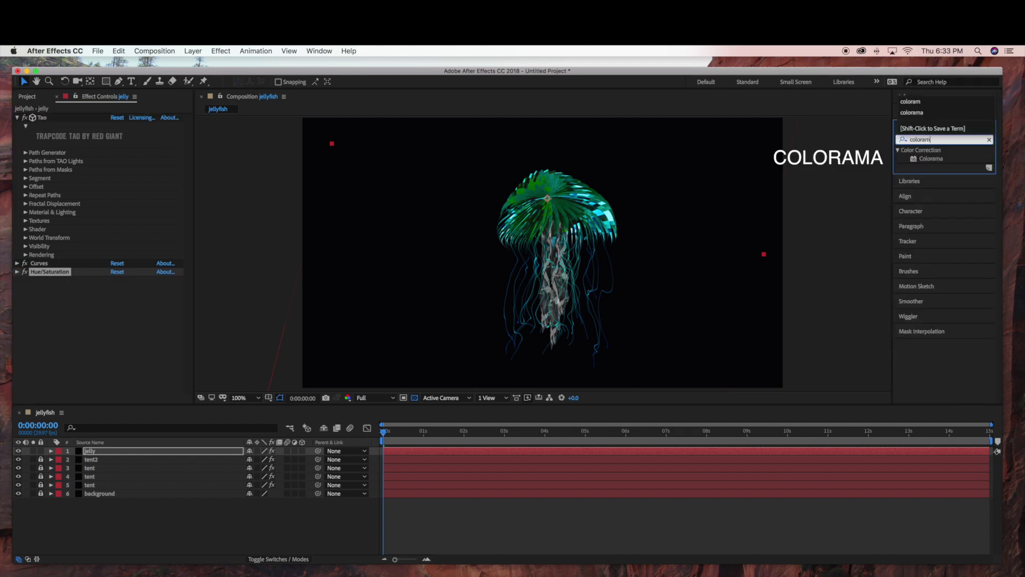
left_click_drag(931, 158, 141, 451)
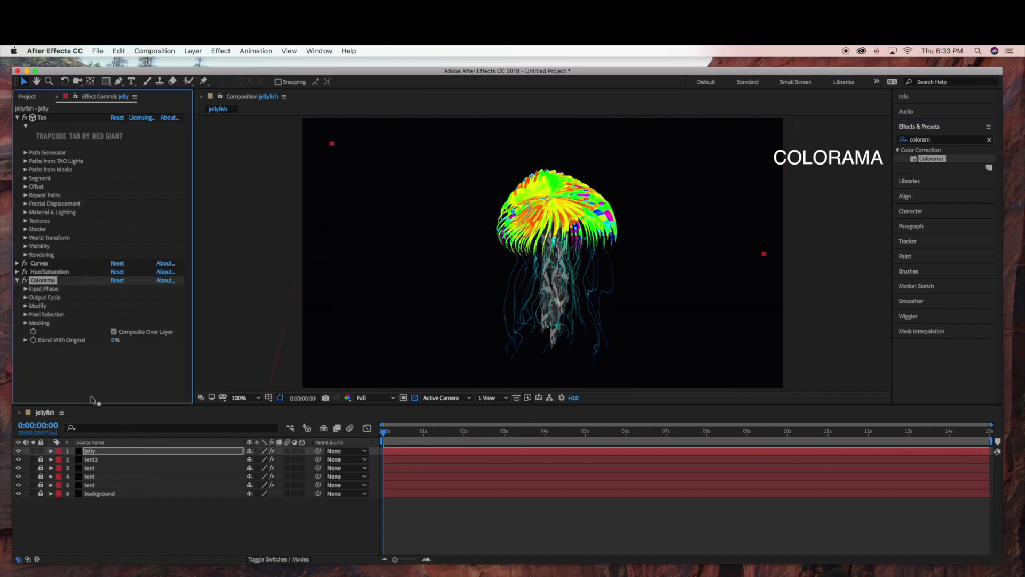
Step: Examine Colorama's Output Cycle, Modify and Pixel Selection settings on the jelly layer
left_click(25, 298)
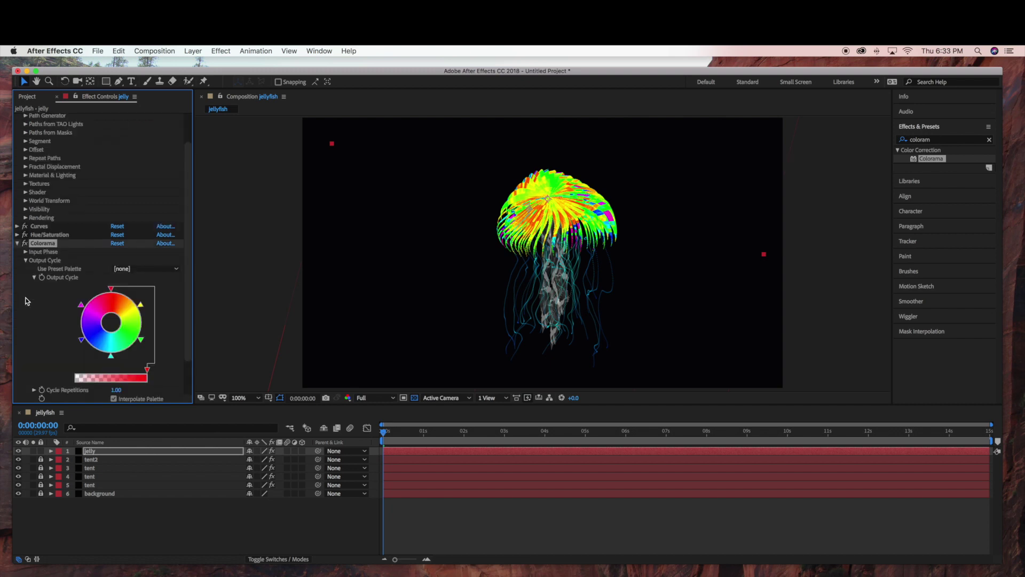
left_click(25, 262)
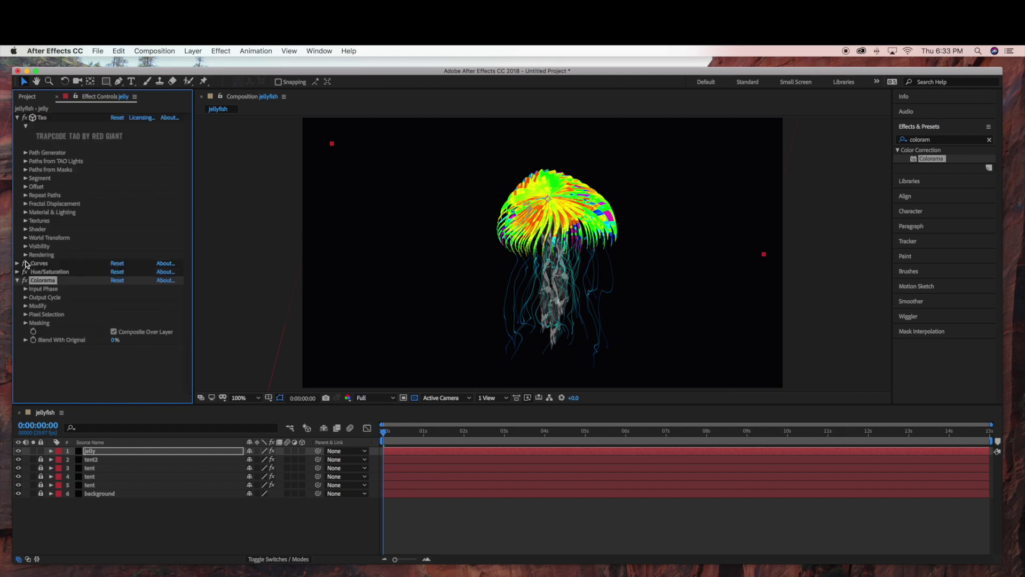
left_click(26, 315)
left_click(25, 315)
left_click(25, 306)
left_click(26, 306)
left_click(26, 297)
scroll(32, 305, "down", 2)
scroll(34, 305, "down", 2)
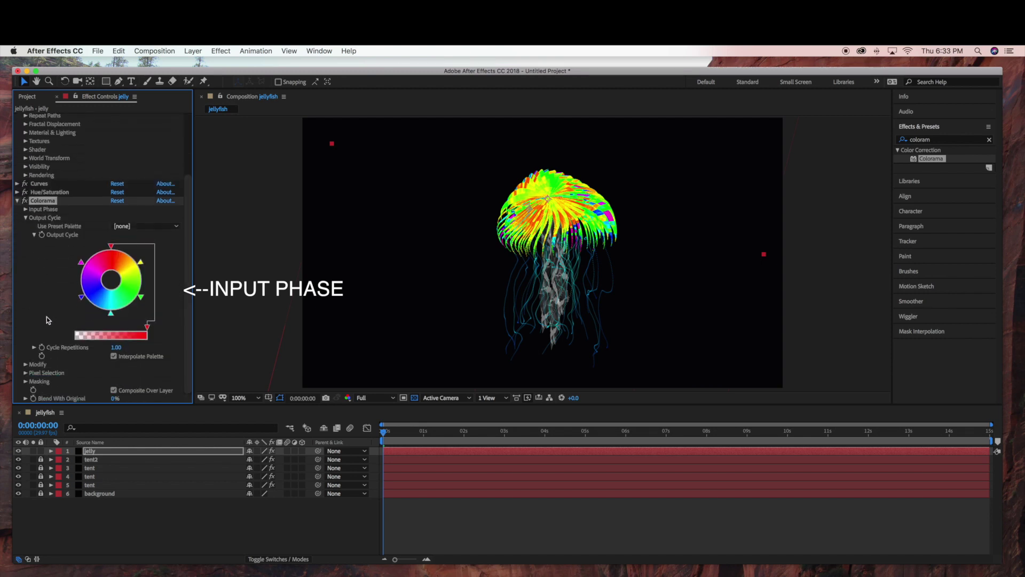
Step: Set Colorama's input phase shift to 2x+0.0° and start keyframing it at 0:00:00:00
scroll(47, 317, "up", 4)
left_click(25, 289)
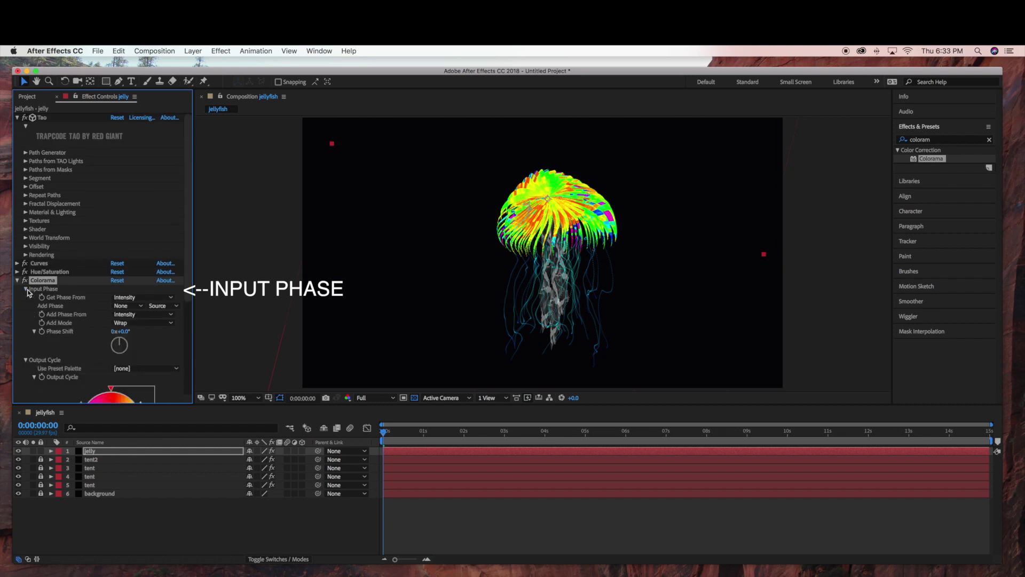
mouse_move(123, 342)
left_mouse_down()
mouse_move(120, 357)
mouse_move(116, 338)
mouse_move(127, 348)
mouse_move(111, 348)
mouse_move(121, 340)
left_mouse_up()
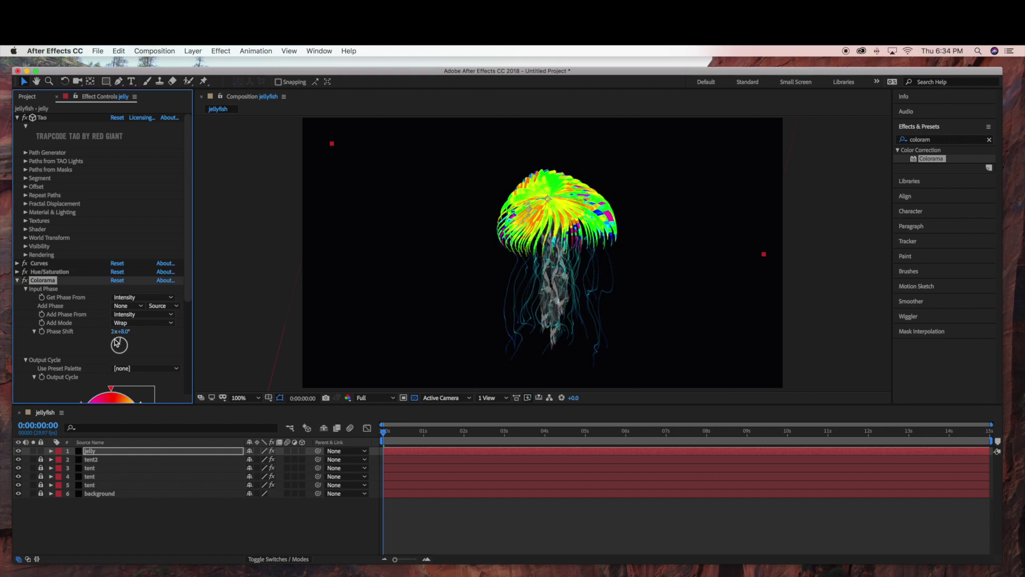
left_click(385, 435)
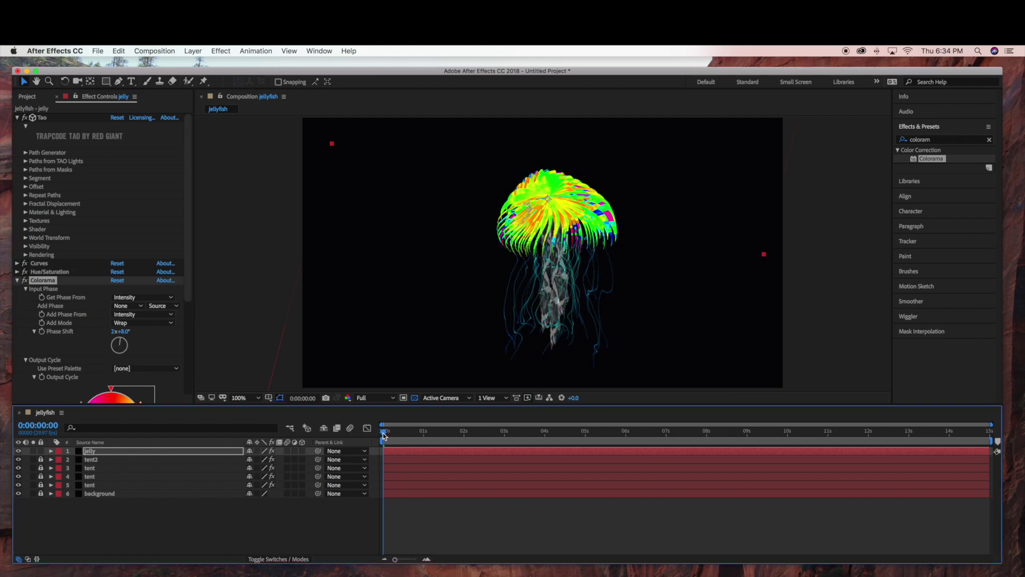
left_click(42, 331)
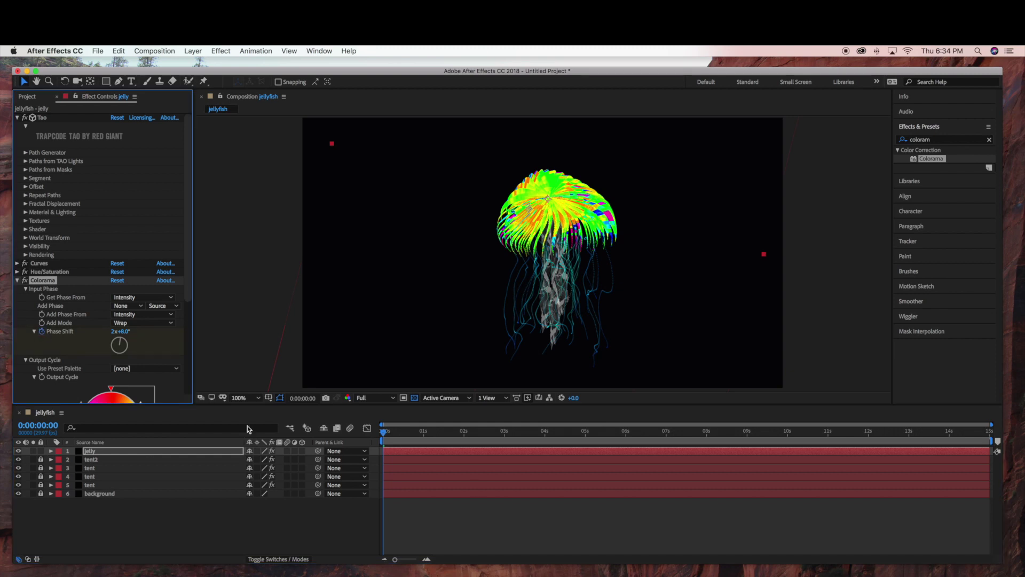
Step: At 0:00:14:29, raise Colorama's phase shift to about 4x+356°, and return the current time to 0:00:00:00
left_click_drag(403, 435, 998, 454)
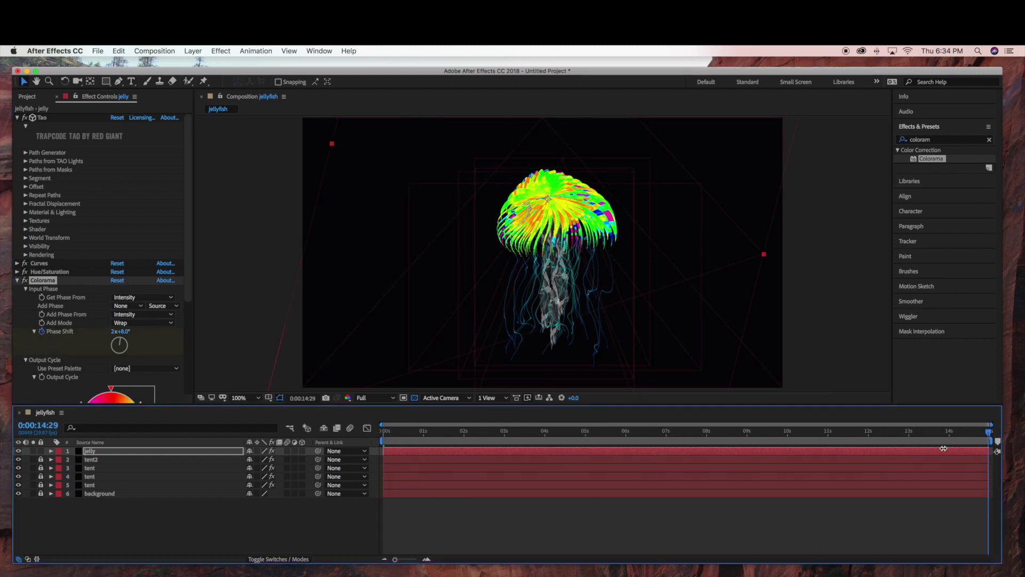
mouse_move(121, 342)
left_mouse_down()
mouse_move(125, 353)
mouse_move(107, 347)
mouse_move(110, 336)
mouse_move(121, 333)
mouse_move(131, 346)
mouse_move(111, 352)
mouse_move(106, 336)
mouse_move(130, 340)
mouse_move(131, 355)
mouse_move(113, 349)
mouse_move(120, 337)
left_mouse_up()
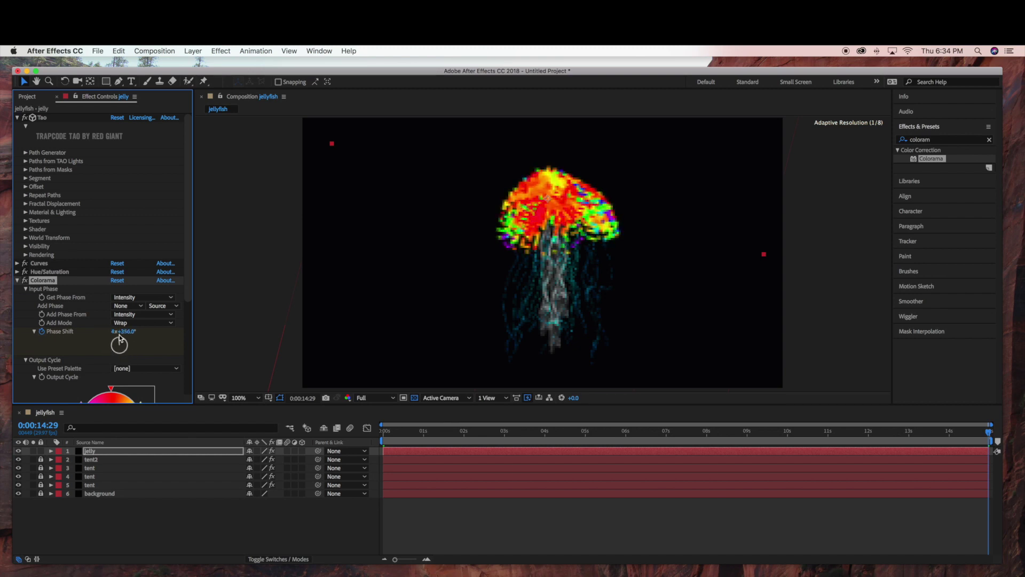
left_click(18, 280)
left_click(997, 439)
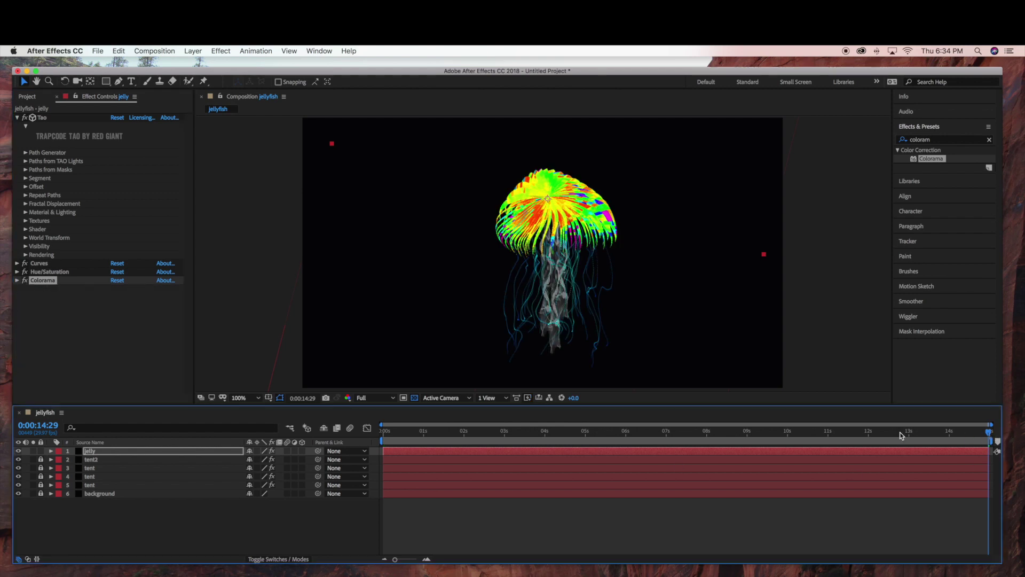
key("Home")
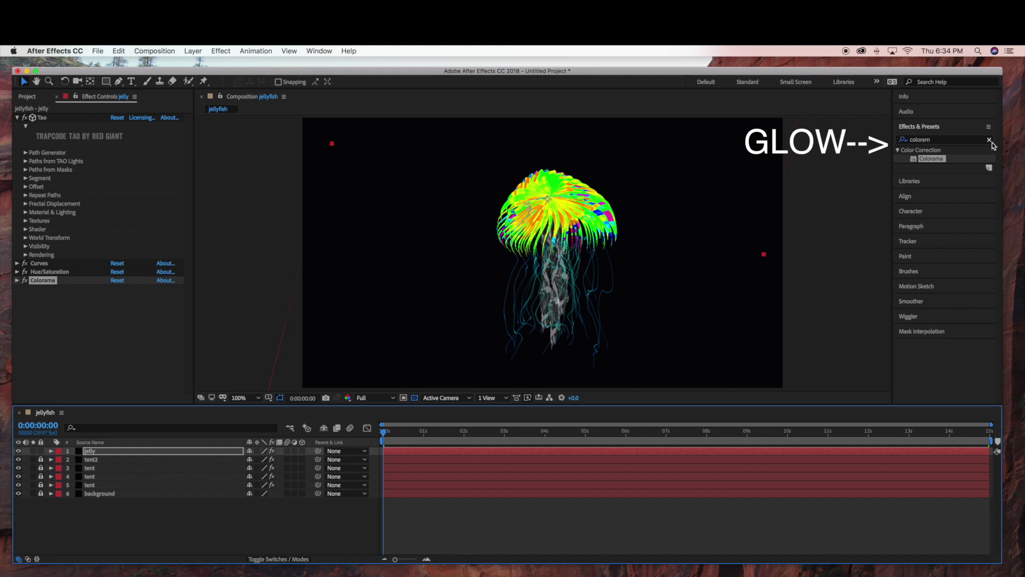
Step: Unlock the tent2 and tent layers and apply the Stylize Glow effect to them
left_click(989, 139)
type("glow")
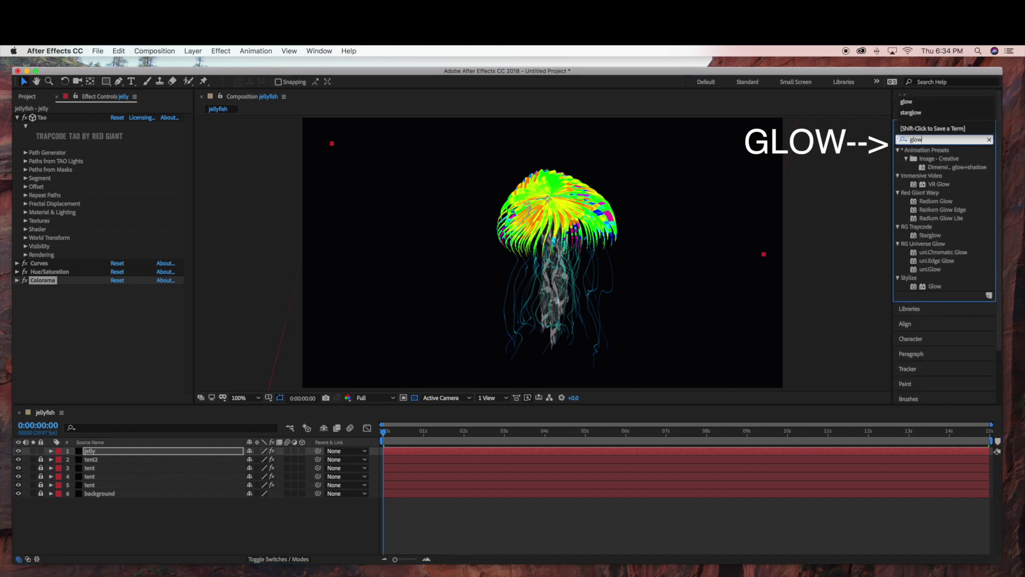
left_click_drag(937, 285, 45, 466)
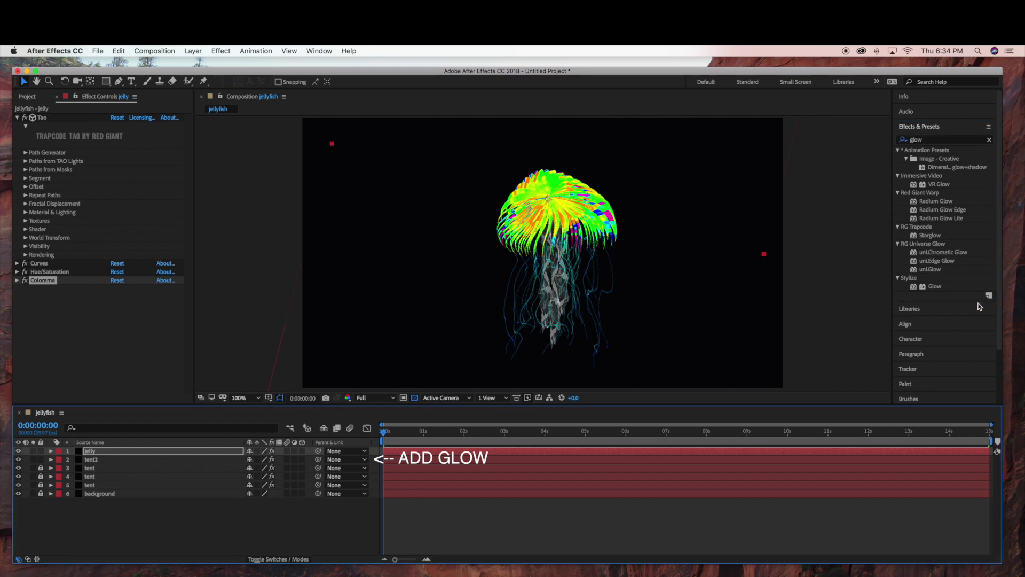
left_click_drag(935, 287, 135, 527)
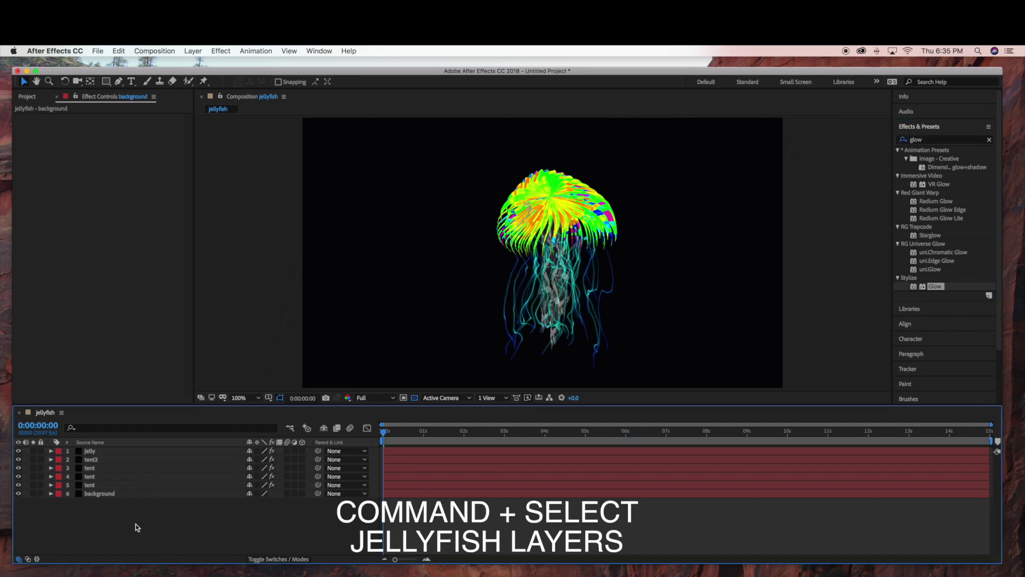
Step: Pre-compose the jelly, tent2 and three tent layers into a new composition named jellyfish, moving all attributes into it
left_click(110, 450, "super")
left_click(110, 459, "super")
left_click(109, 467, "super")
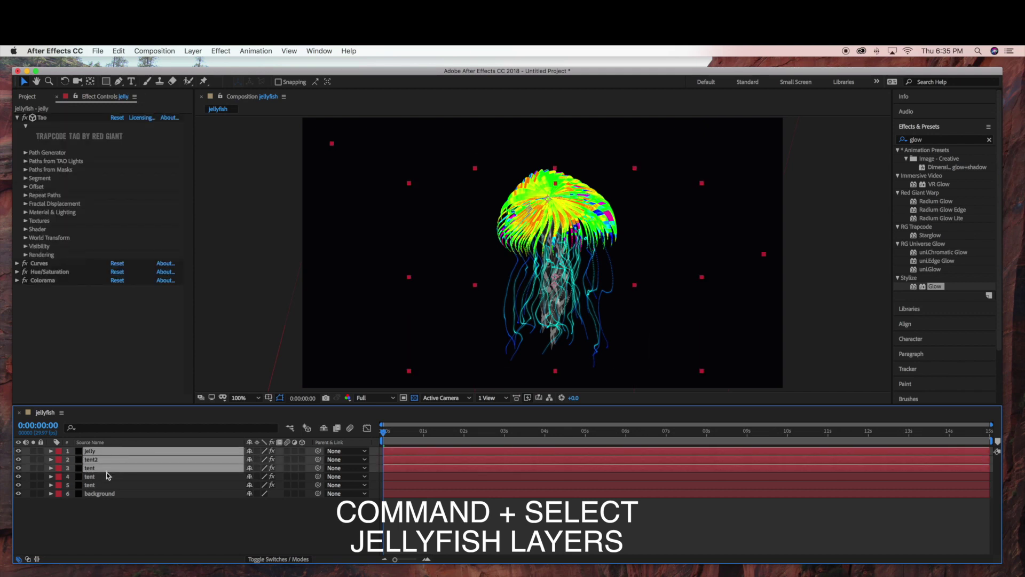
left_click(109, 477, "super")
left_click(109, 485, "super")
right_click(117, 466)
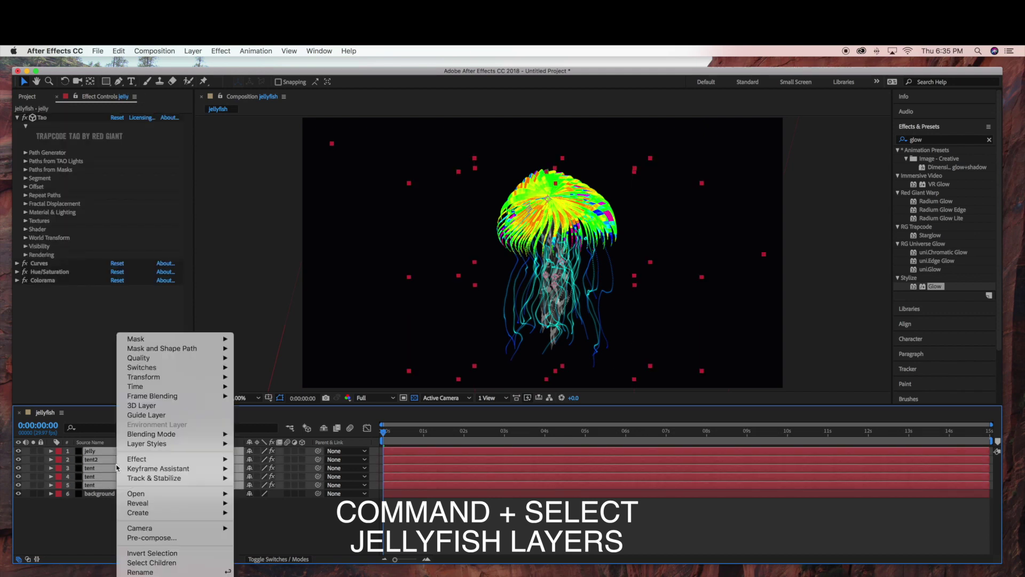
left_click(149, 539)
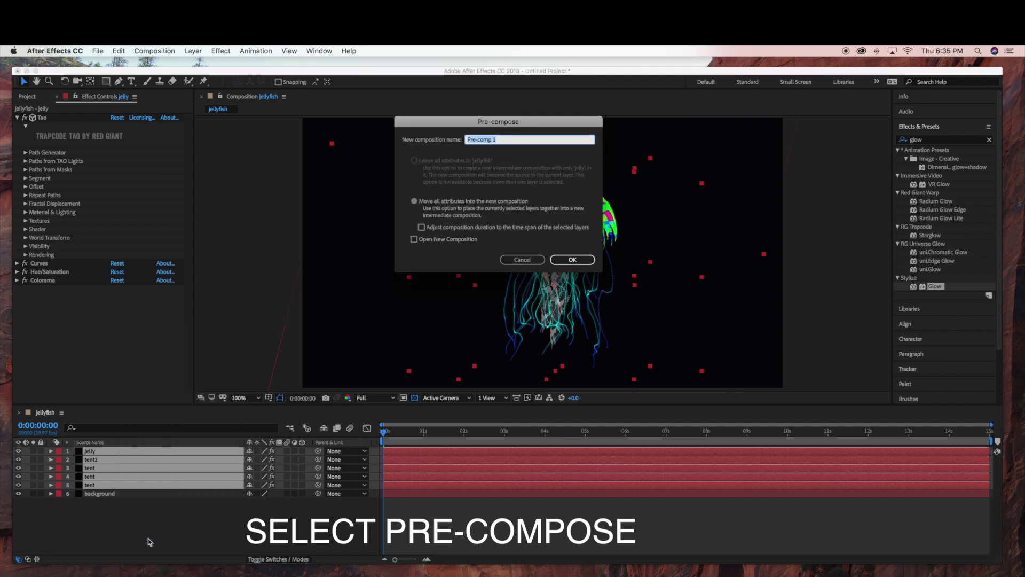
type("jellyfish")
left_click(572, 259)
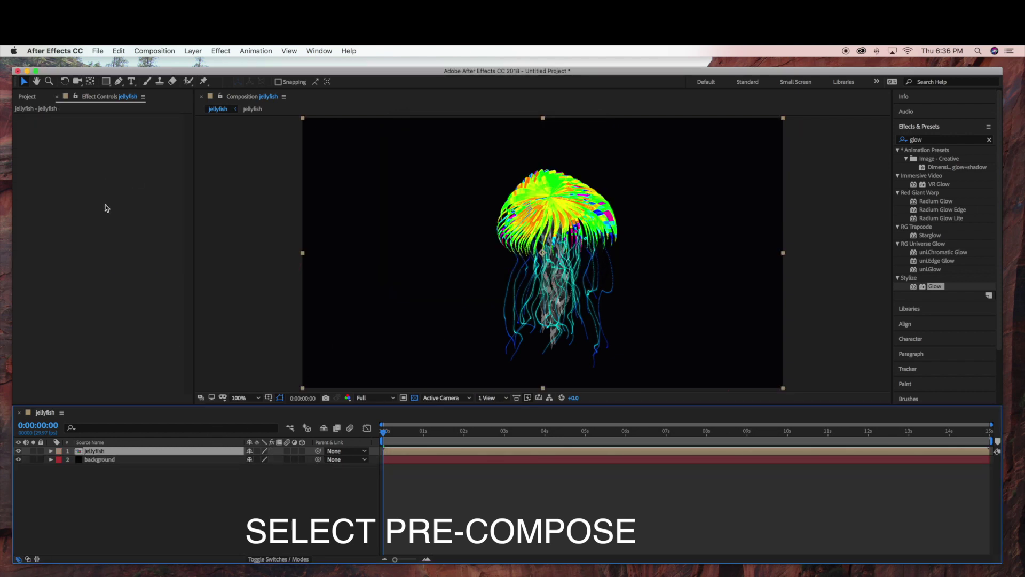
Step: Move the jellyfish layer up into the lower part of the frame, to about position 948, 816
left_click(192, 51)
left_click(544, 367)
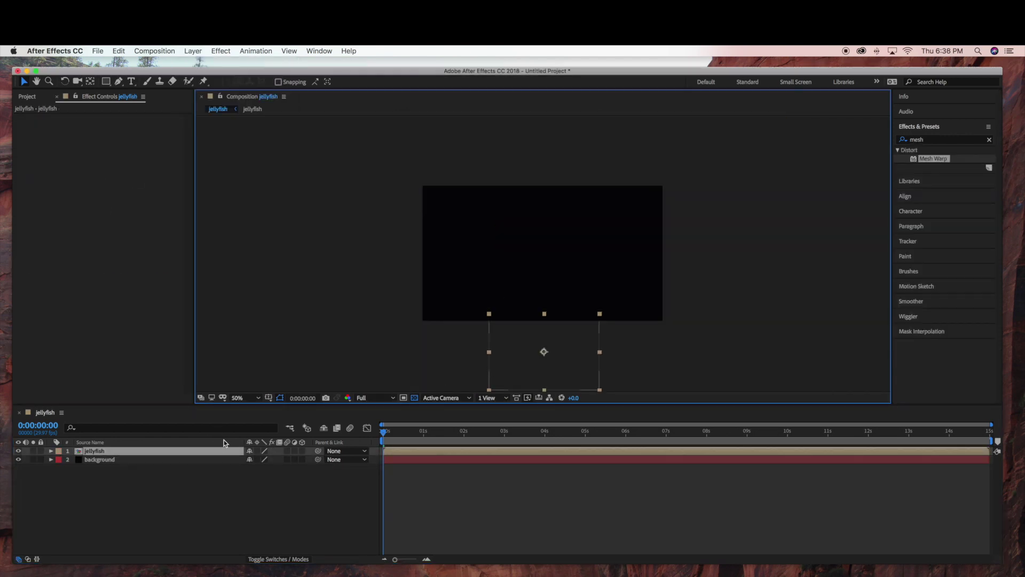
left_click_drag(544, 352, 542, 289)
Step: Reveal the jellyfish layer's transform properties and move the layer down below the frame, to about position 948, 1368
left_click(120, 450)
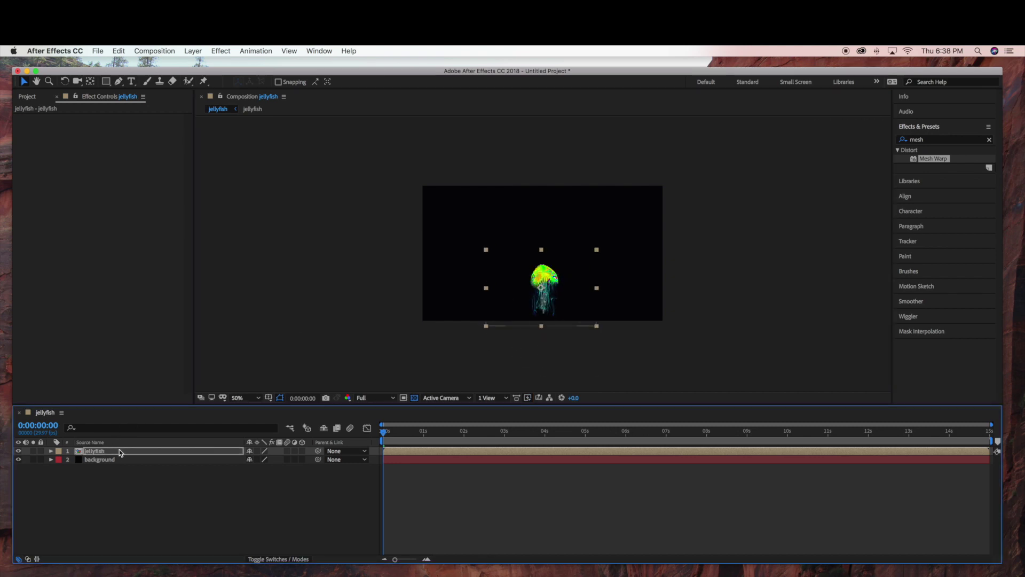
left_click(51, 451)
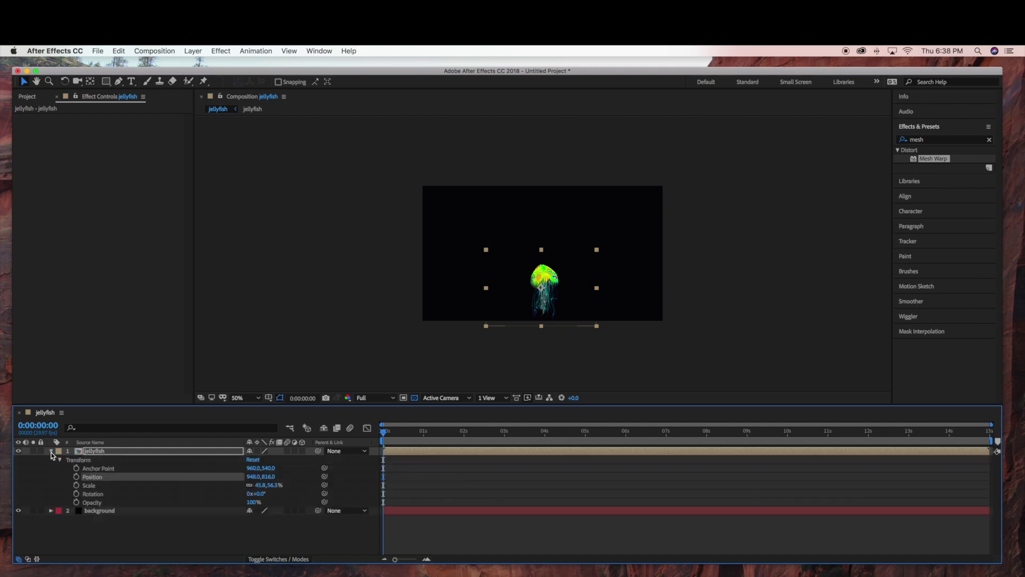
key("F10")
left_click_drag(541, 290, 541, 366)
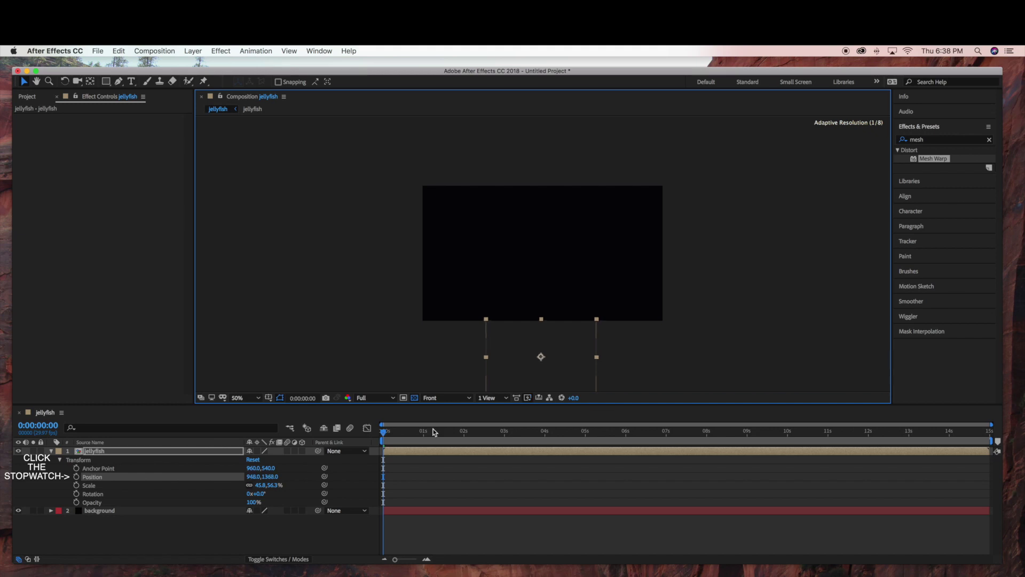
Step: Keyframe the jellyfish layer's position at the start, and at 0:00:14:29 move it up into the frame, to about 924, 392
left_click(76, 477)
left_click_drag(402, 434, 989, 432)
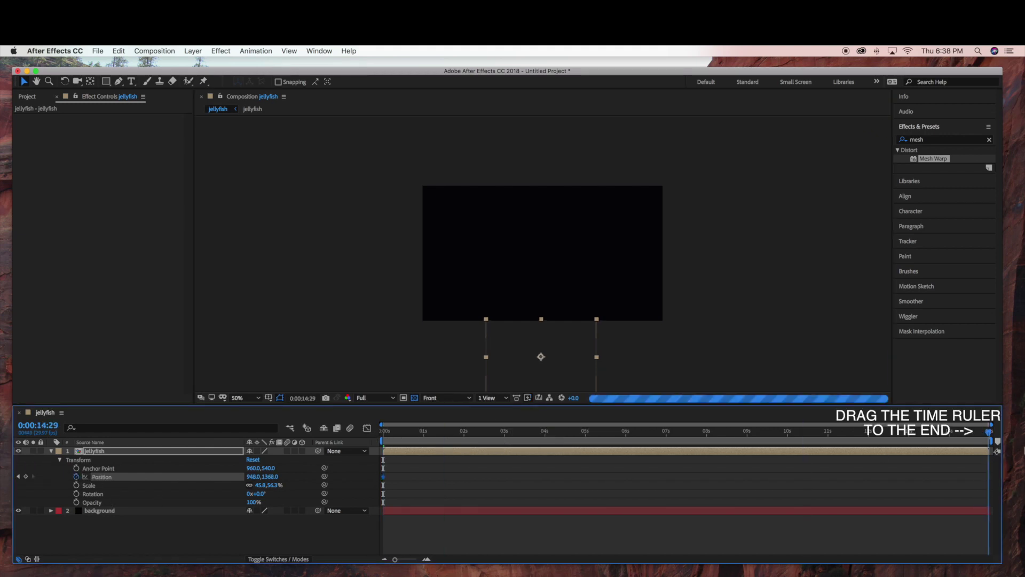
left_click_drag(541, 357, 541, 234)
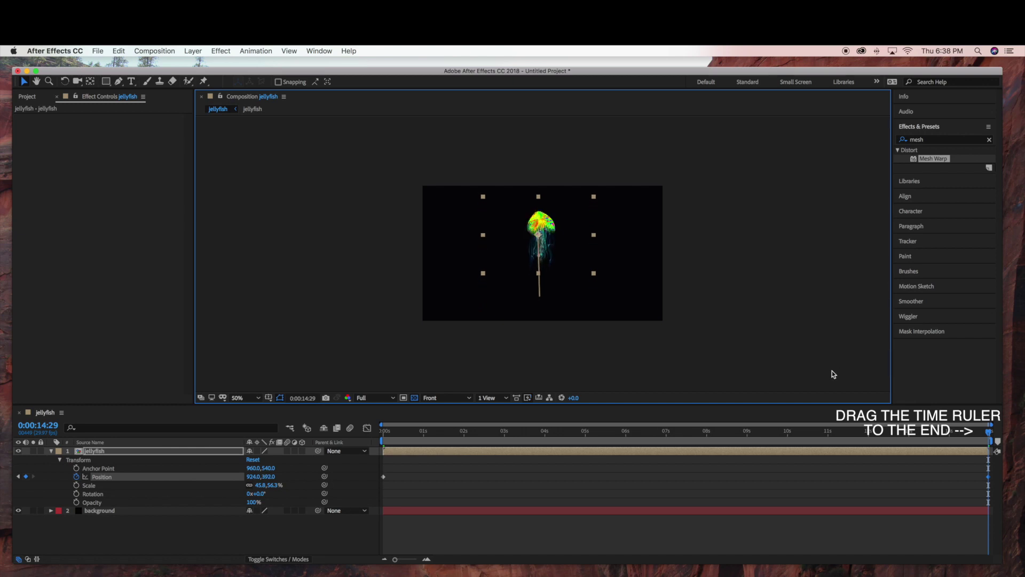
left_click_drag(539, 239, 539, 236)
Step: Collapse the jellyfish layer's properties and review its rise at several times from the start to 0:00:06:19
left_click_drag(989, 432, 128, 423)
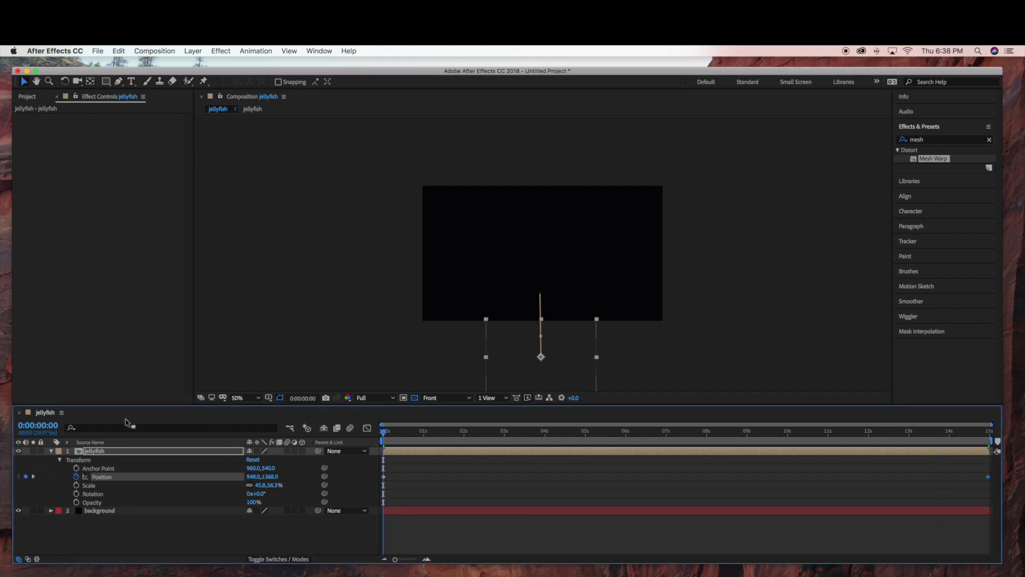
left_click(51, 452)
left_click_drag(390, 439, 582, 445)
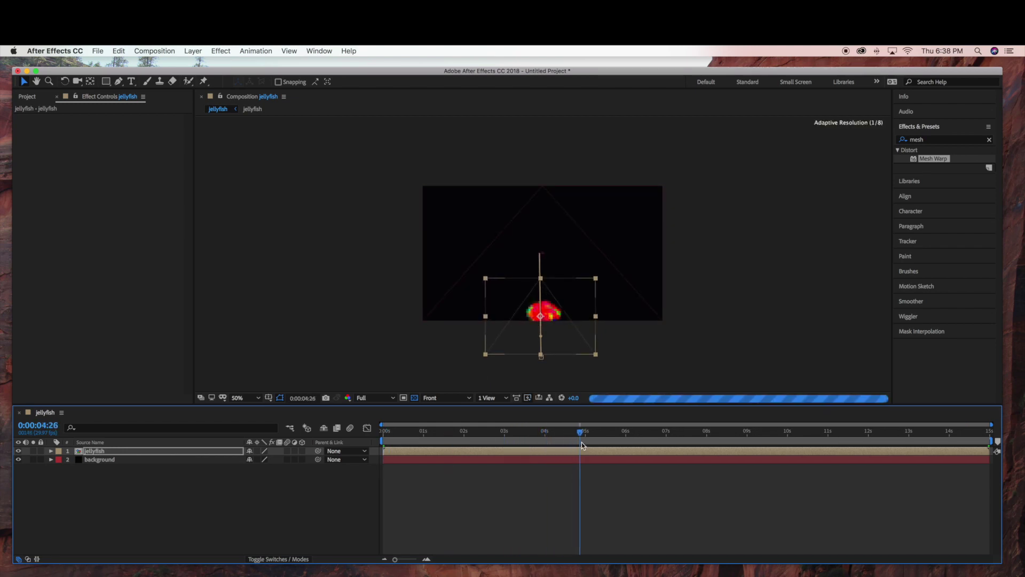
left_click(618, 441)
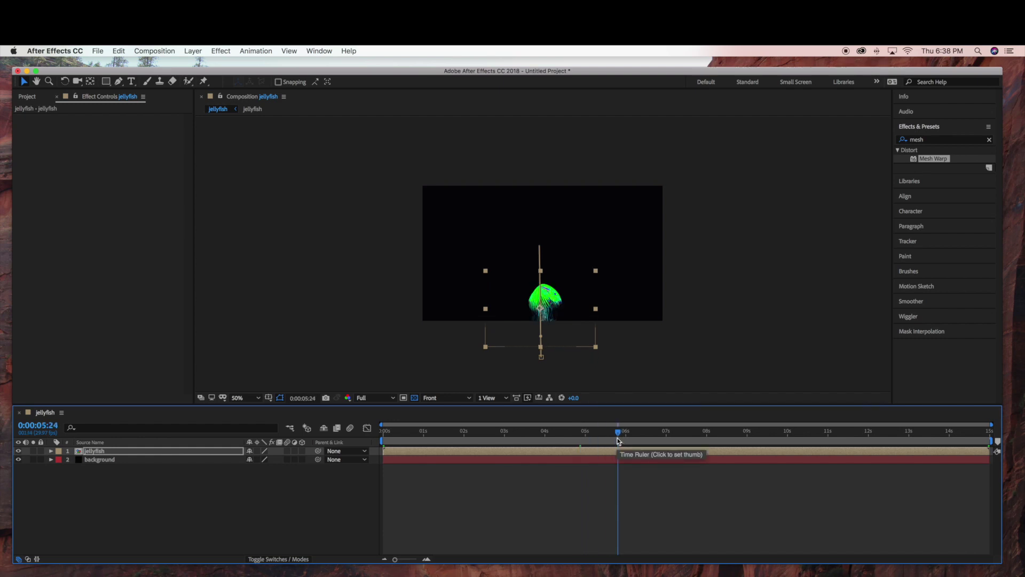
left_click(652, 434)
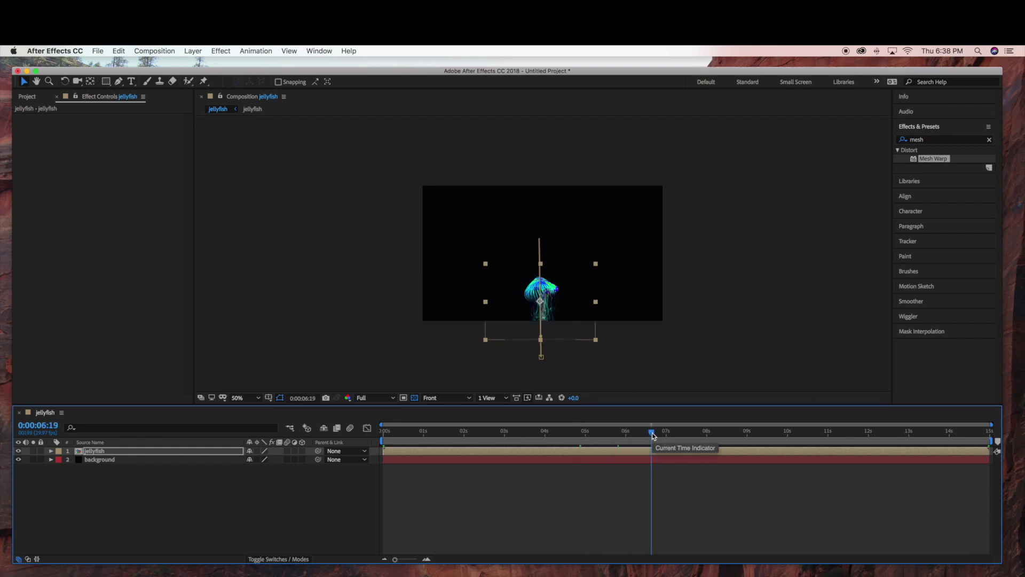
Step: Apply the Red Giant Psunami effect to the background layer
left_click(206, 510)
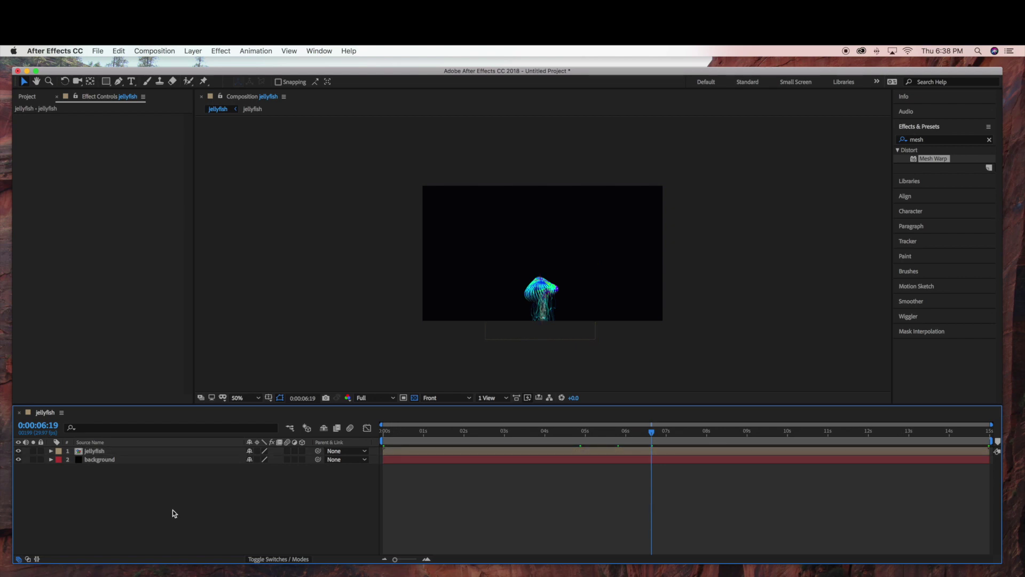
left_click(98, 462)
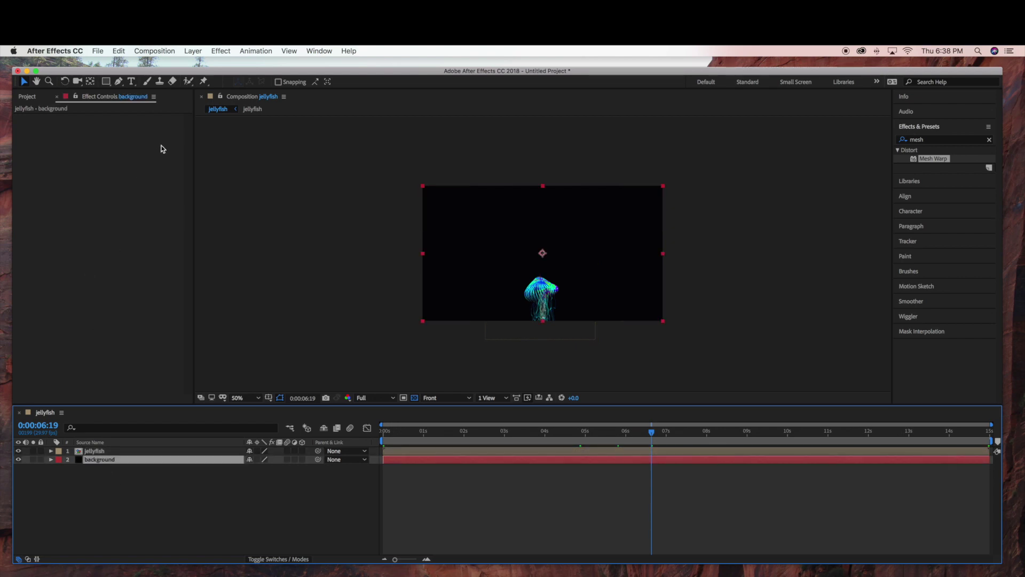
left_click(193, 50)
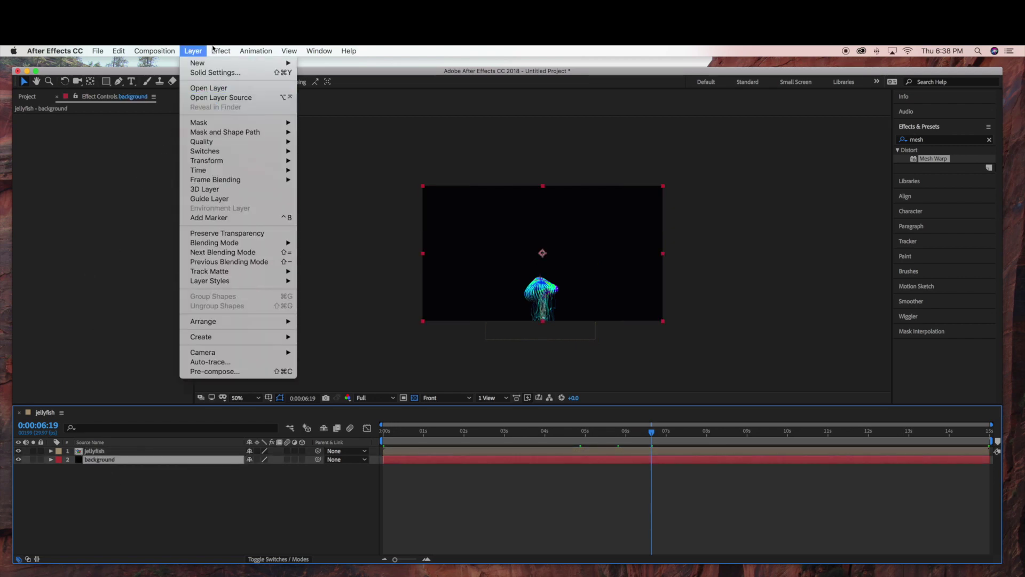
mouse_move(216, 51)
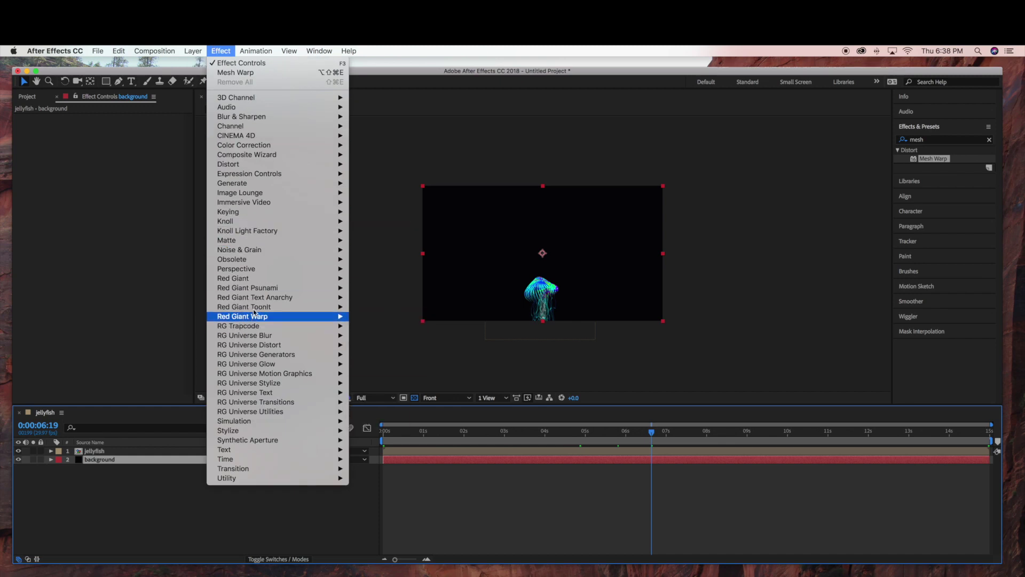
mouse_move(256, 288)
left_click(374, 289)
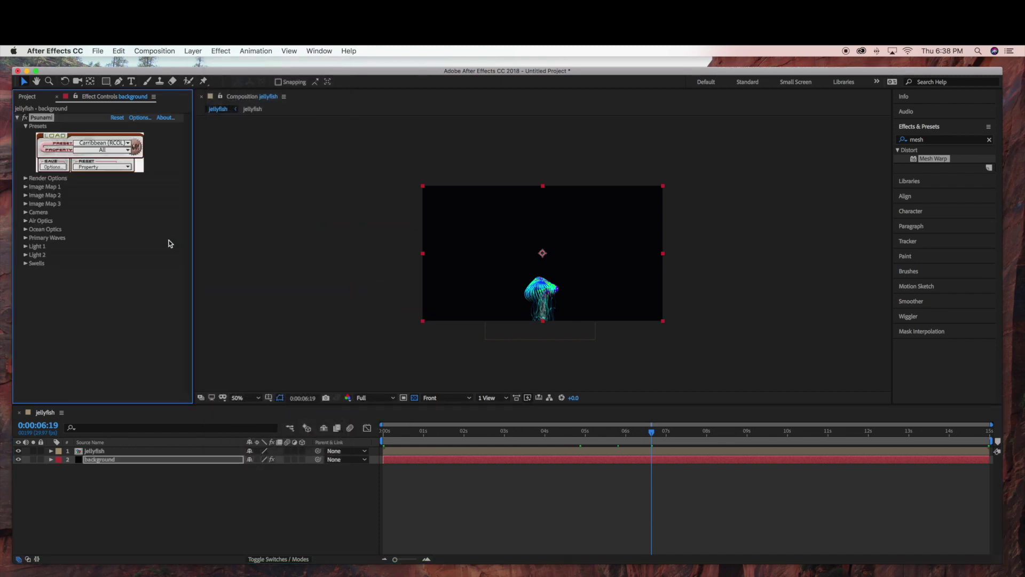
Step: Load the Underwater preset Carribbean (RCOL) in the background's Psunami effect
left_click(129, 146)
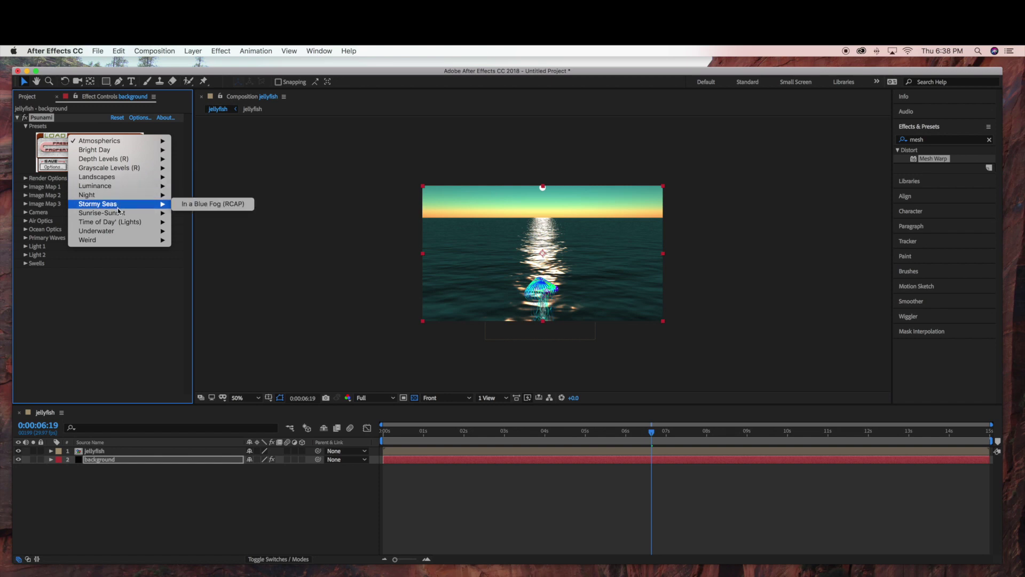
mouse_move(115, 233)
left_click(198, 232)
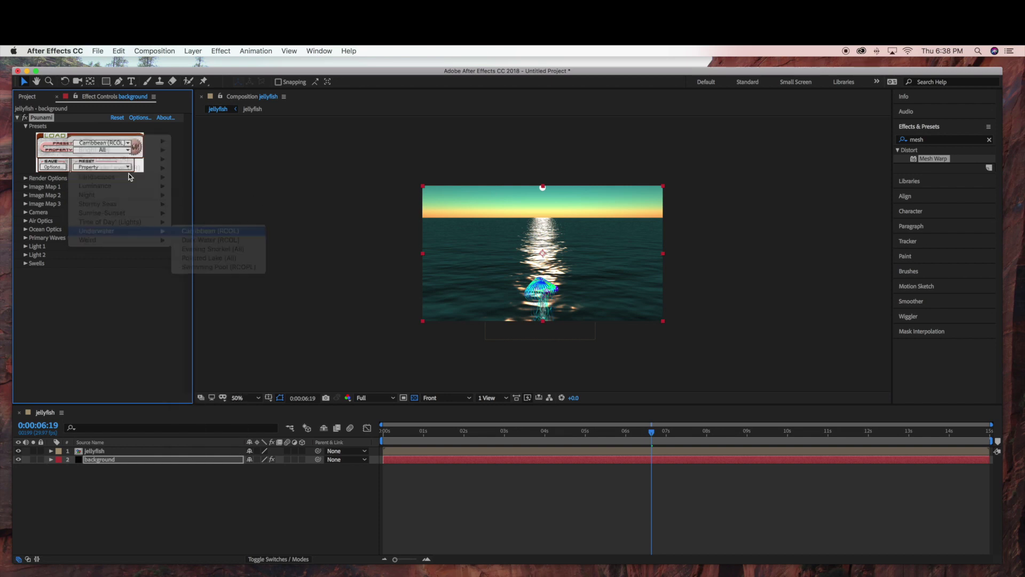
Step: Set the Psunami camera's Tilt to 95°
left_click(26, 212)
left_click(125, 246)
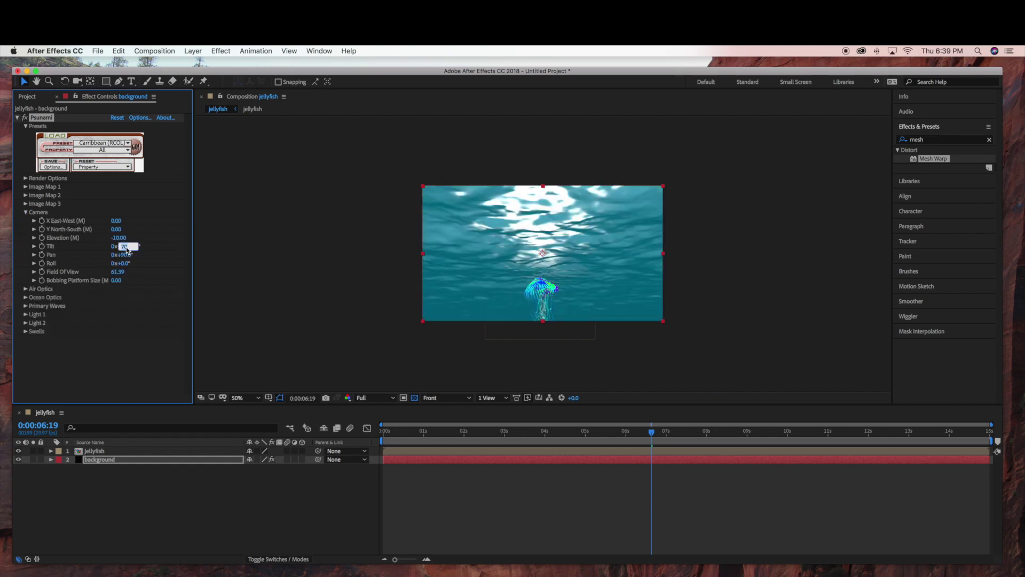
type("95")
key("Return")
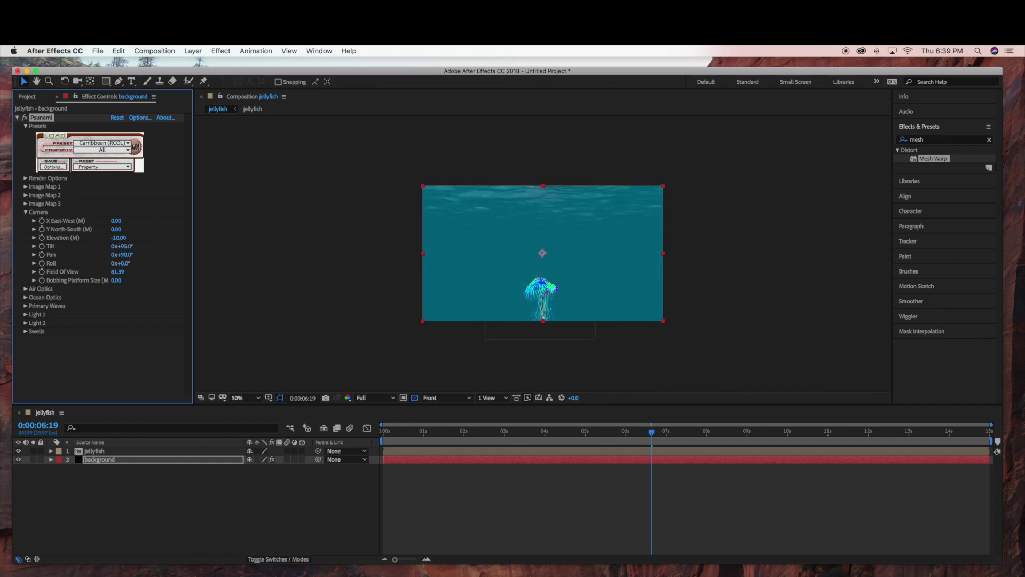
left_click(26, 212)
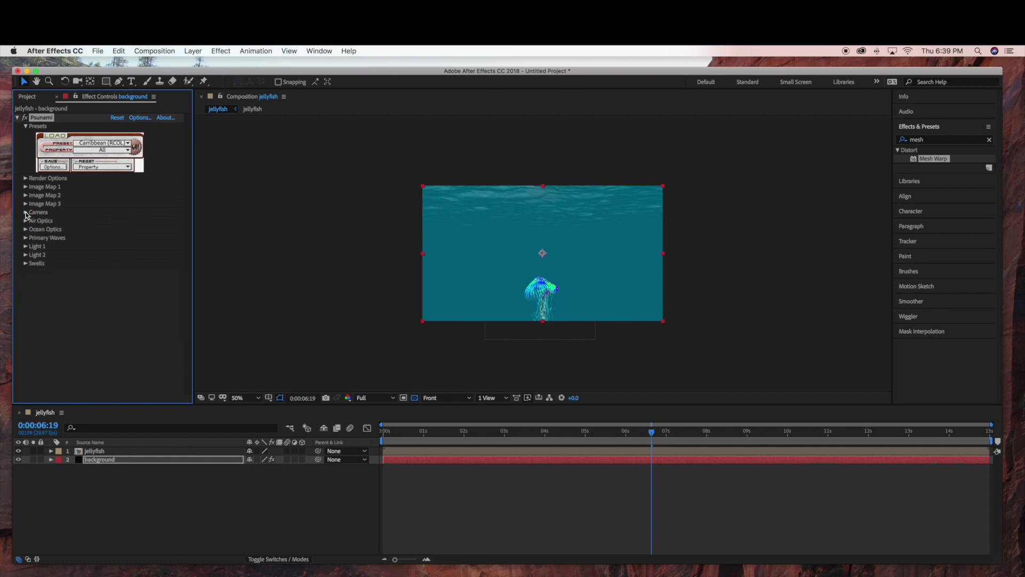
Step: Open the Water Color of Psunami's Ocean Optics for editing
left_click(25, 229)
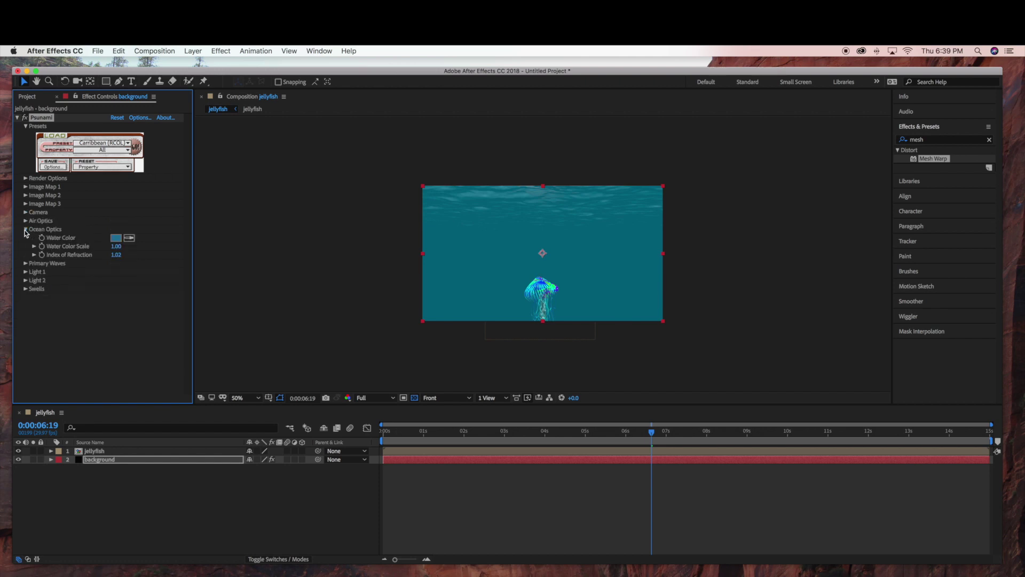
left_click(115, 238)
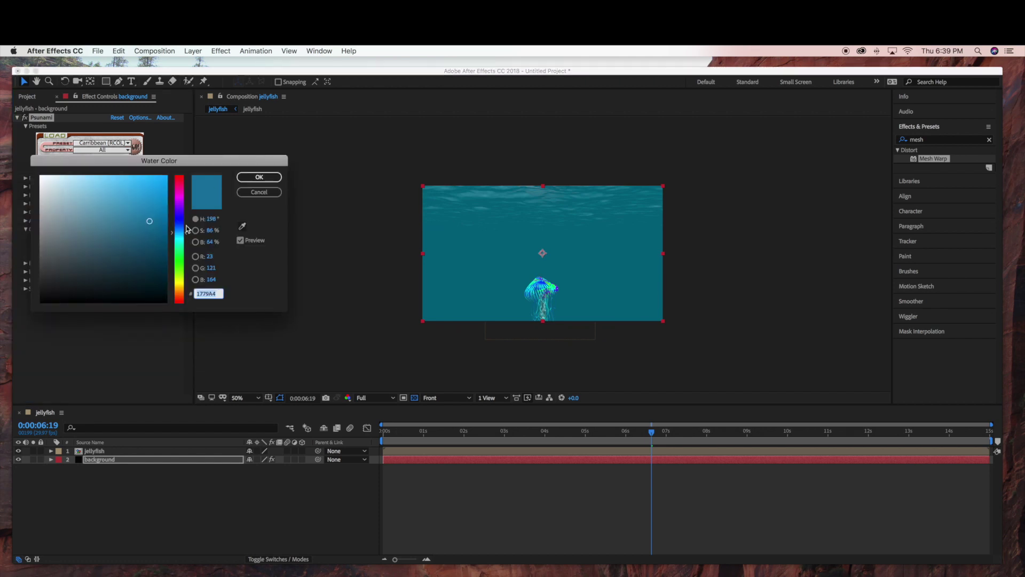